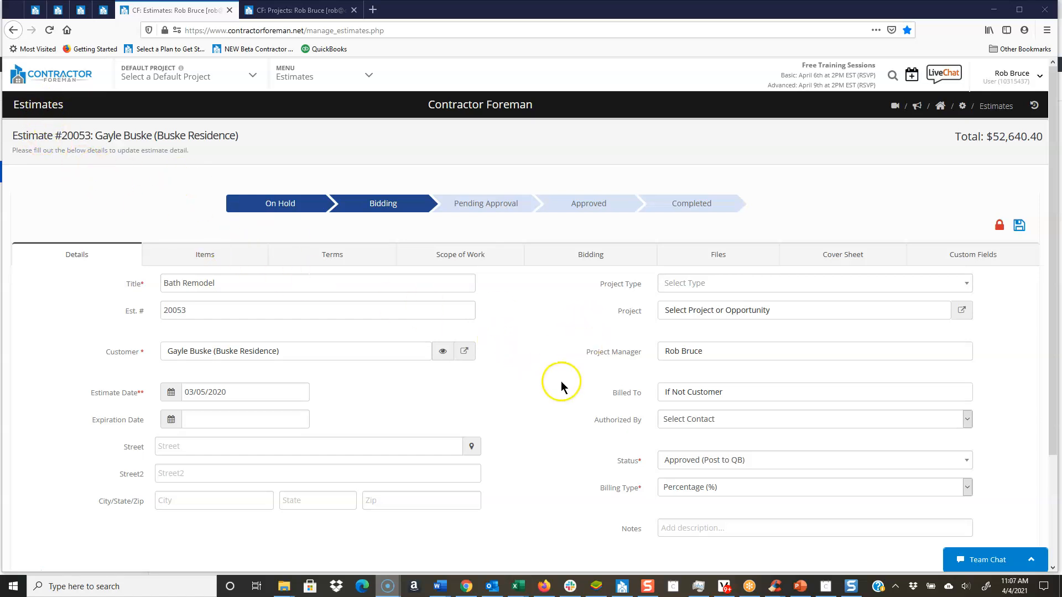
Step: Save the Bath Remodel estimate with its status as Approved (Post to QB)
left_click_drag(613, 466, 642, 466)
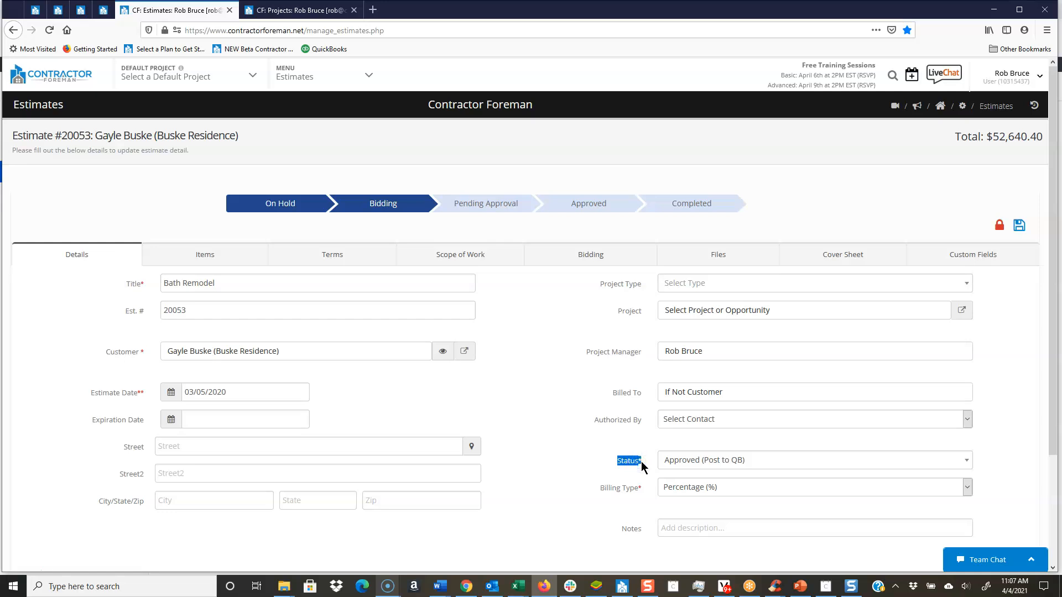
left_click(1019, 226)
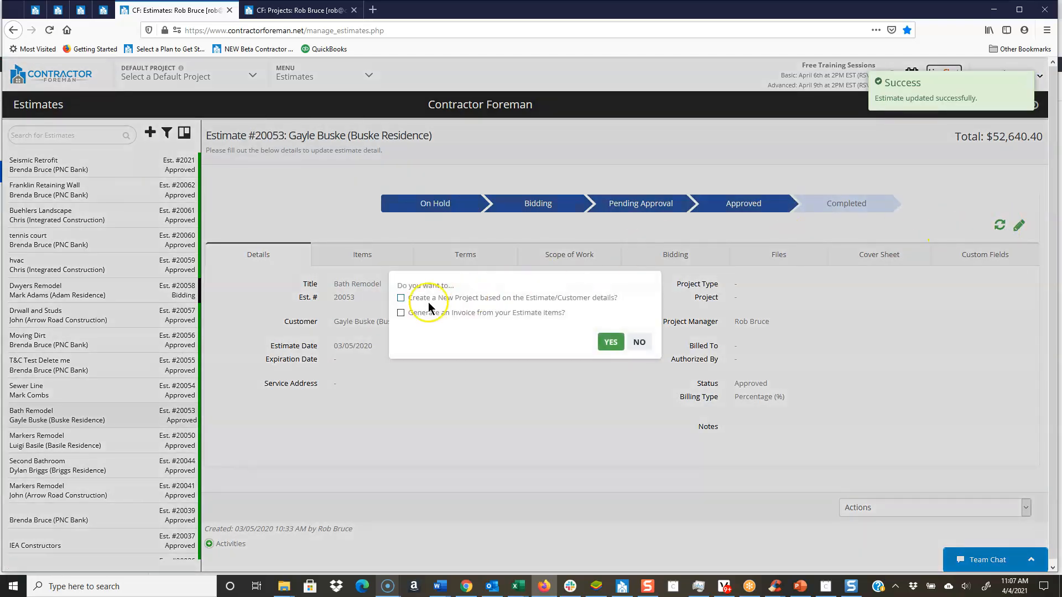
Step: Try the options to create a new project, add items to the Schedule of Values and generate an invoice, and decline the prompt
left_click(401, 299)
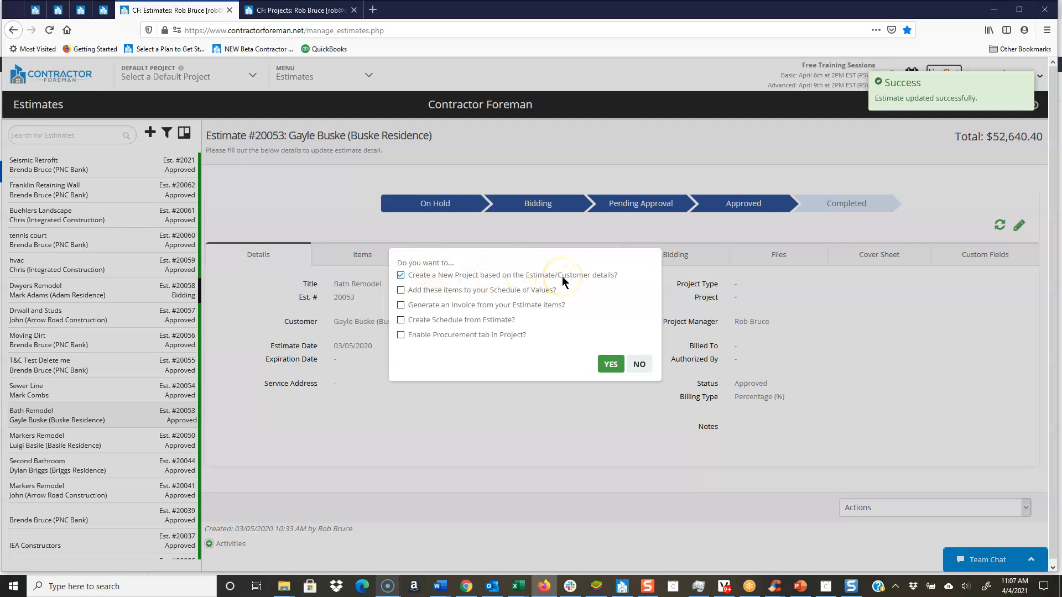
left_click(402, 289)
left_click_drag(452, 289, 551, 290)
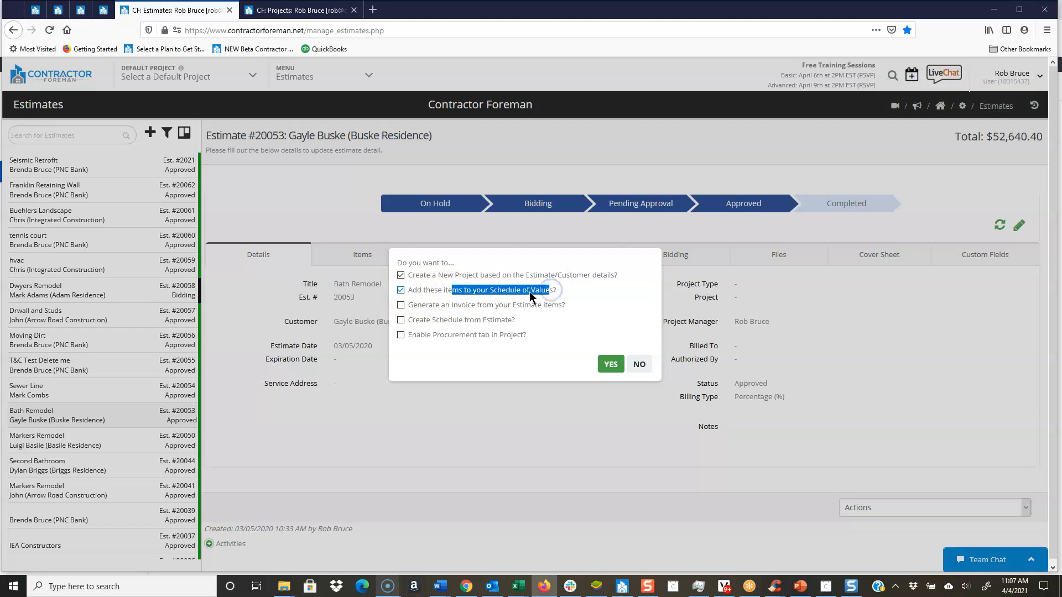
left_click(401, 305)
left_click_drag(422, 305, 557, 308)
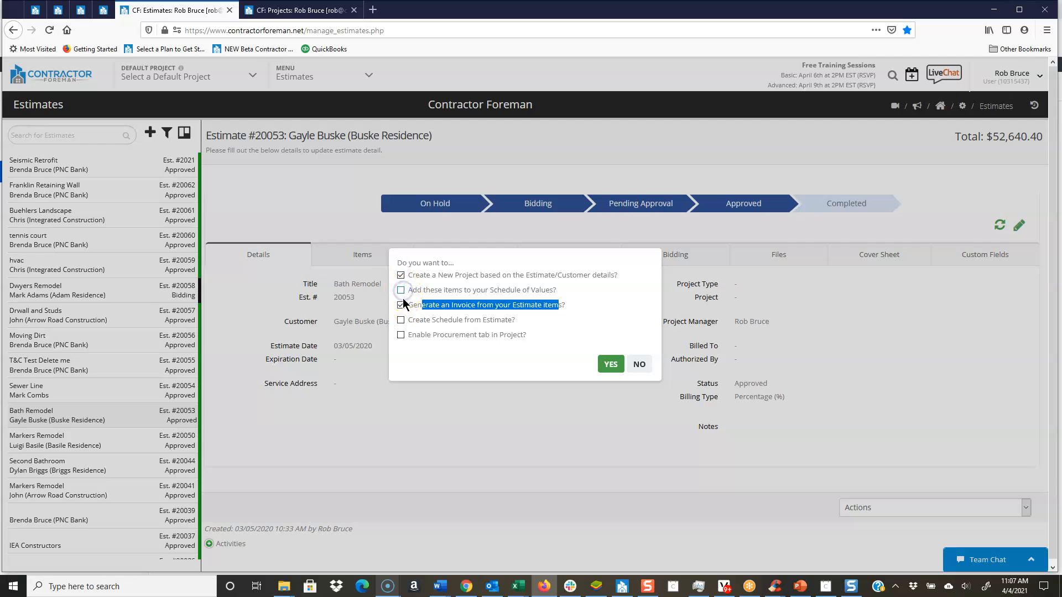
left_click(401, 306)
left_click(638, 366)
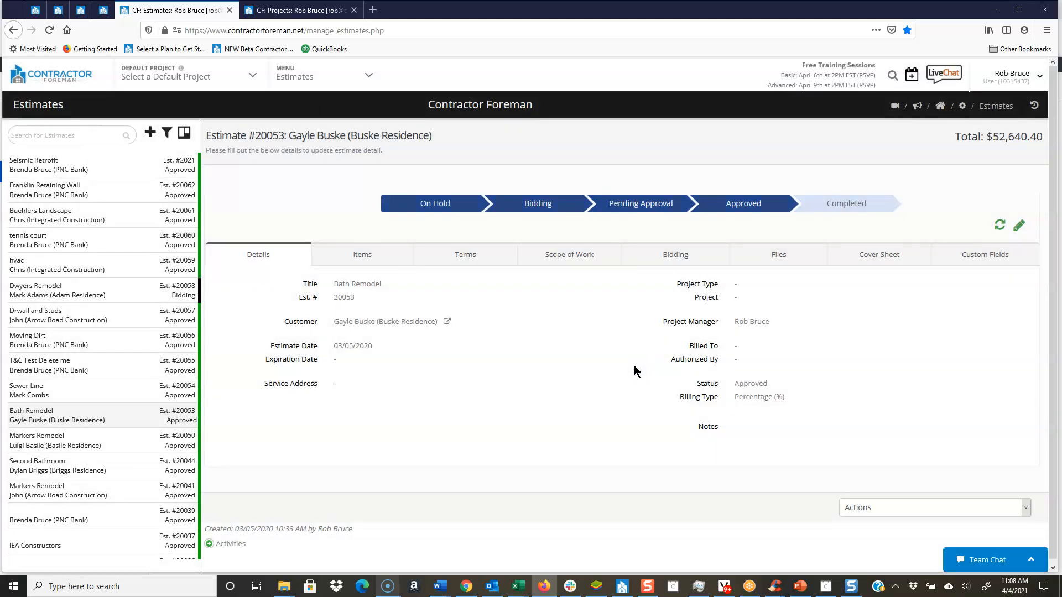
Step: Switch to the Franklin Retaining Wall project and open its Schedule of Values for editing
key("ctrl+Tab")
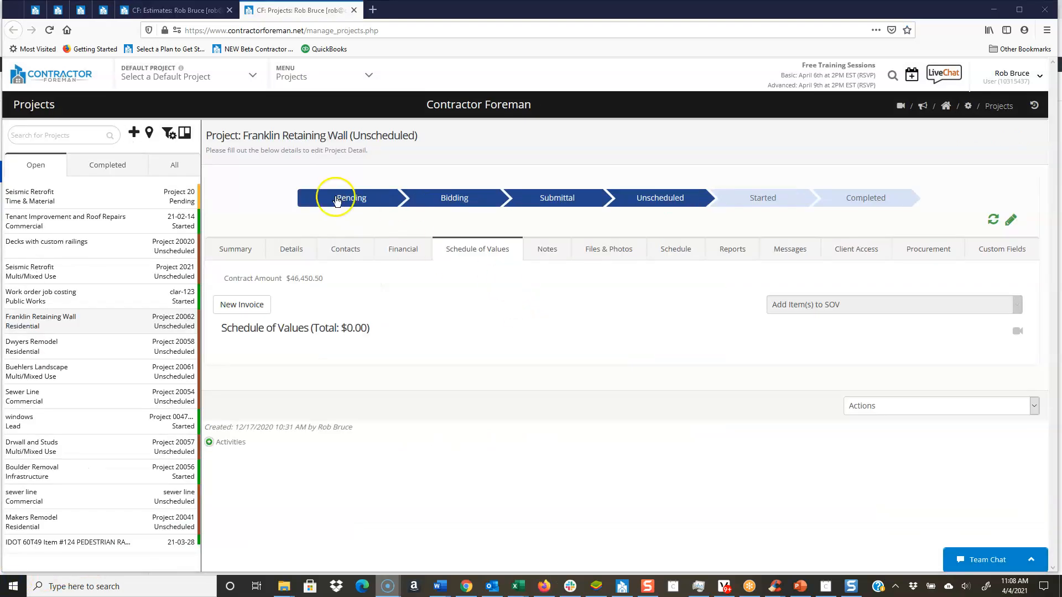
left_click_drag(224, 137, 326, 136)
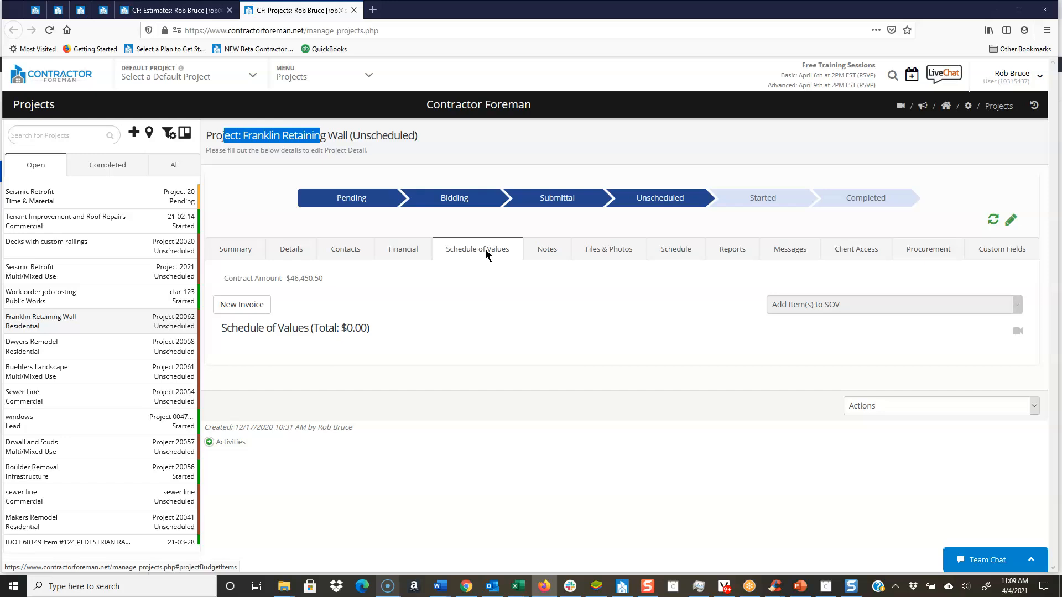
left_click(1010, 220)
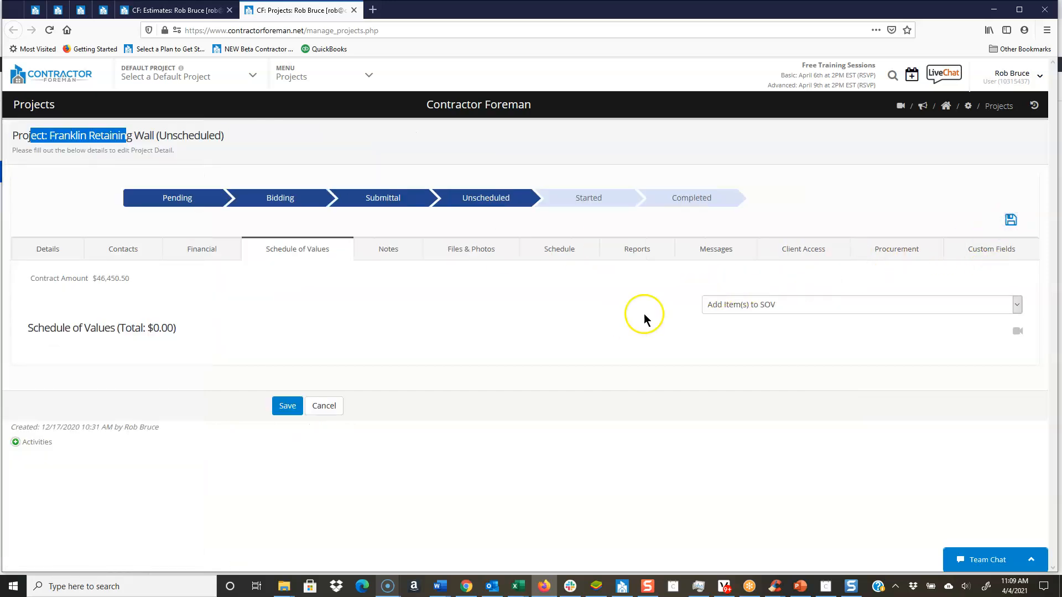
Step: Examine the sections and individual items of the Franklin Retaining Wall estimate that can be imported, and leave without importing
left_click(743, 303)
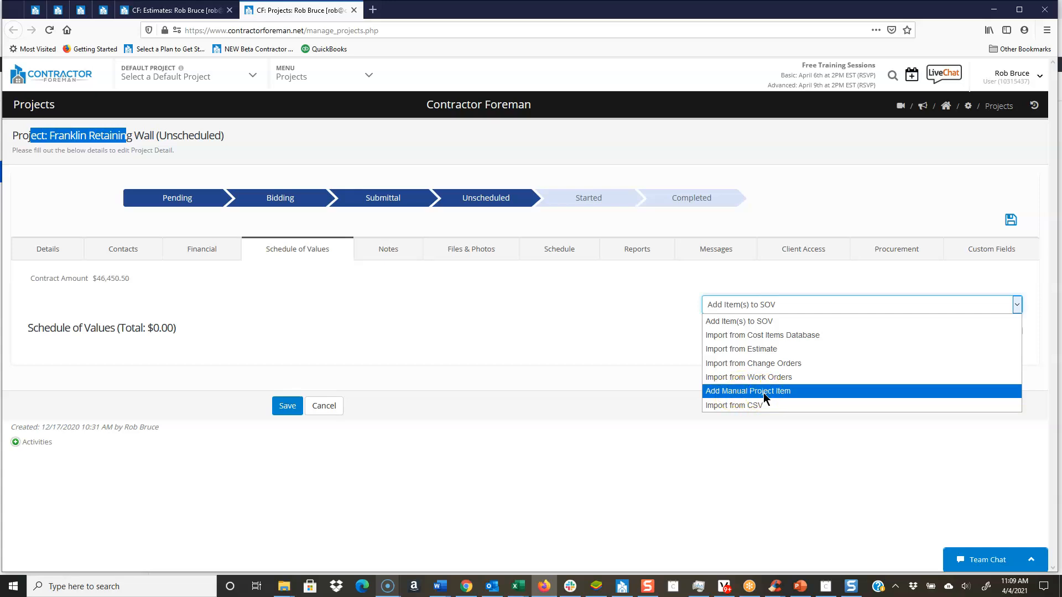
left_click(728, 350)
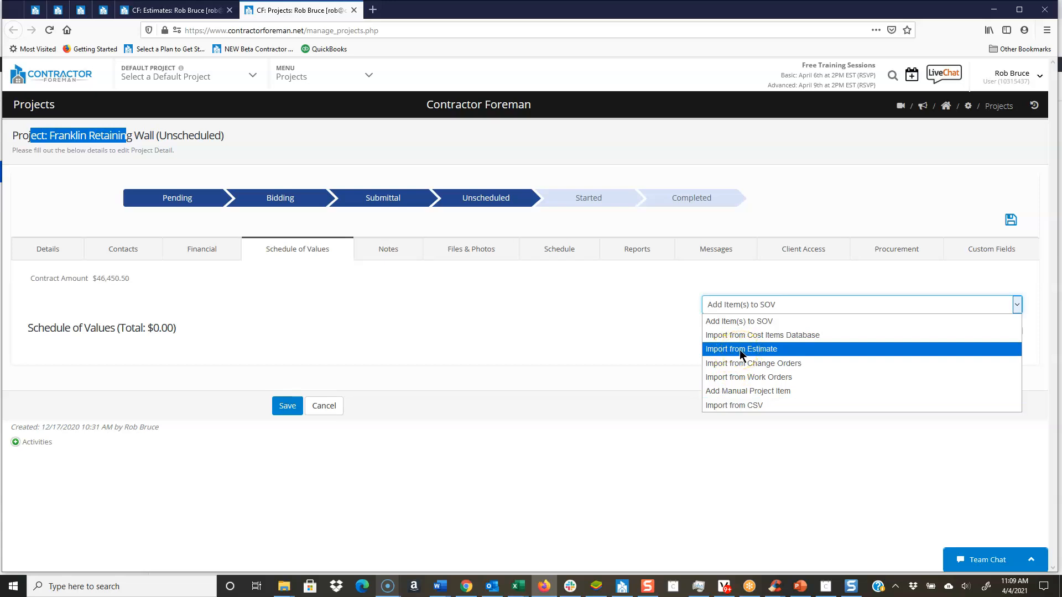
left_click(740, 350)
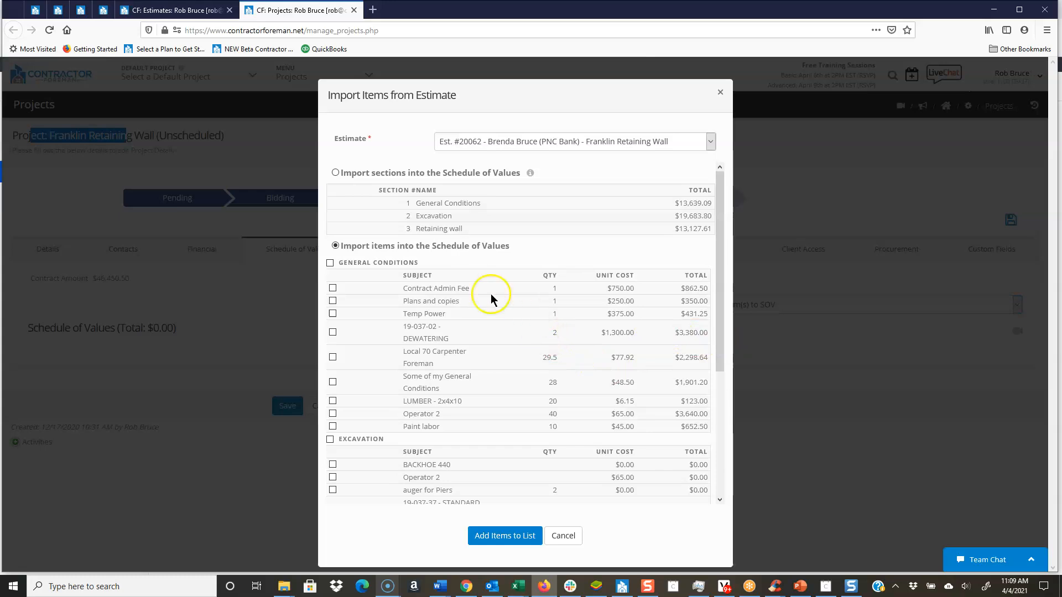
left_click(373, 172)
left_click_drag(373, 172, 463, 203)
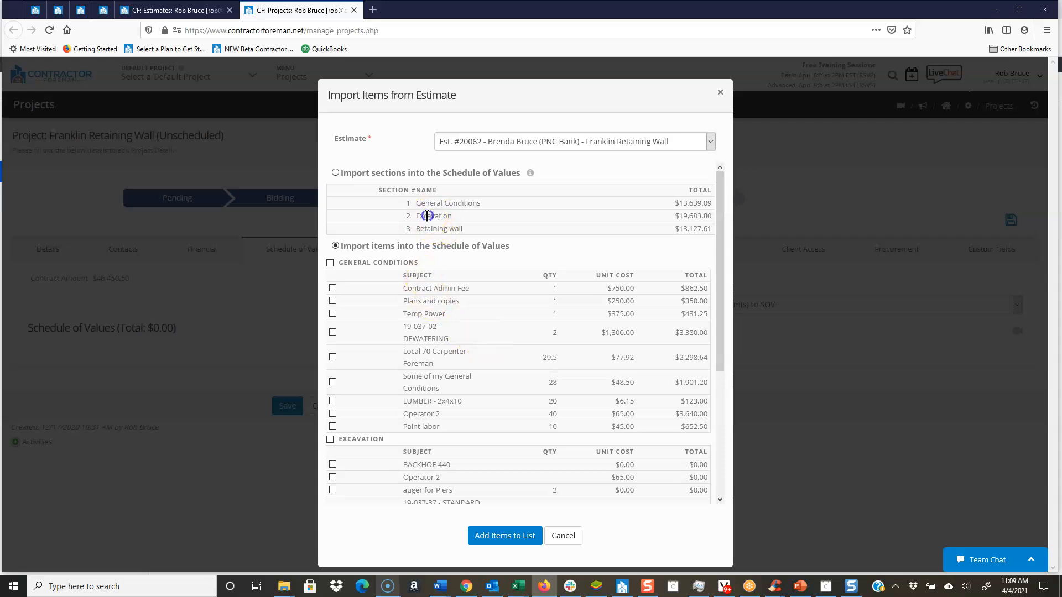
left_click_drag(433, 229, 454, 227)
left_click(335, 173)
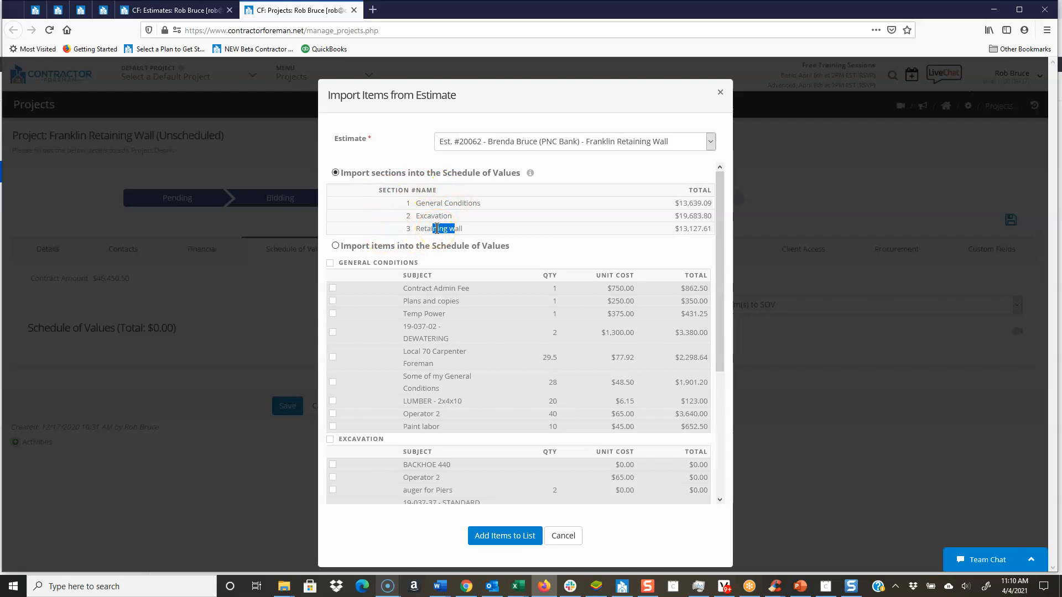
left_click(336, 247)
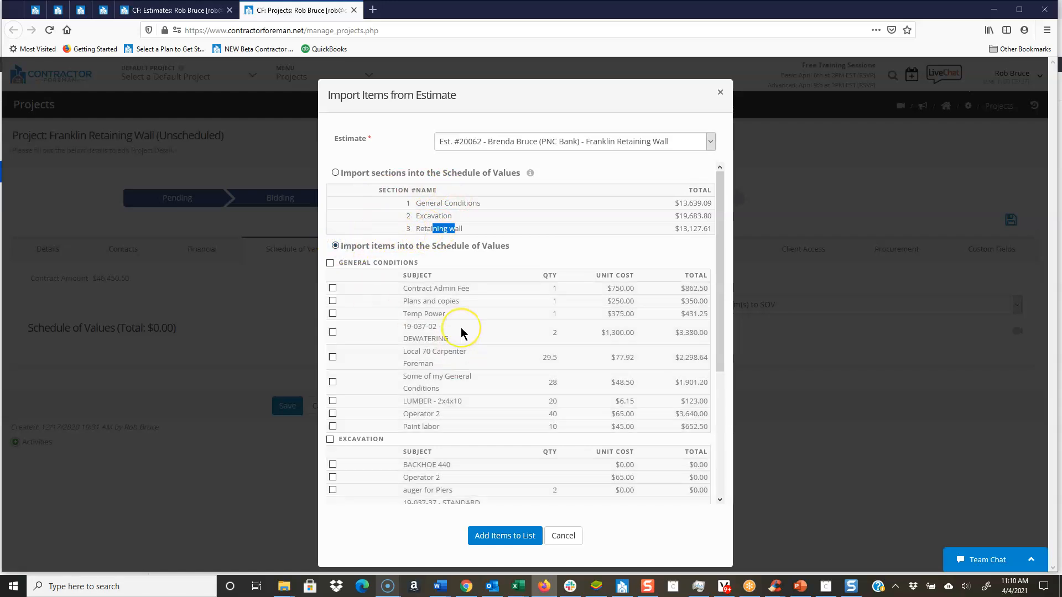
scroll(461, 330, "down", 5)
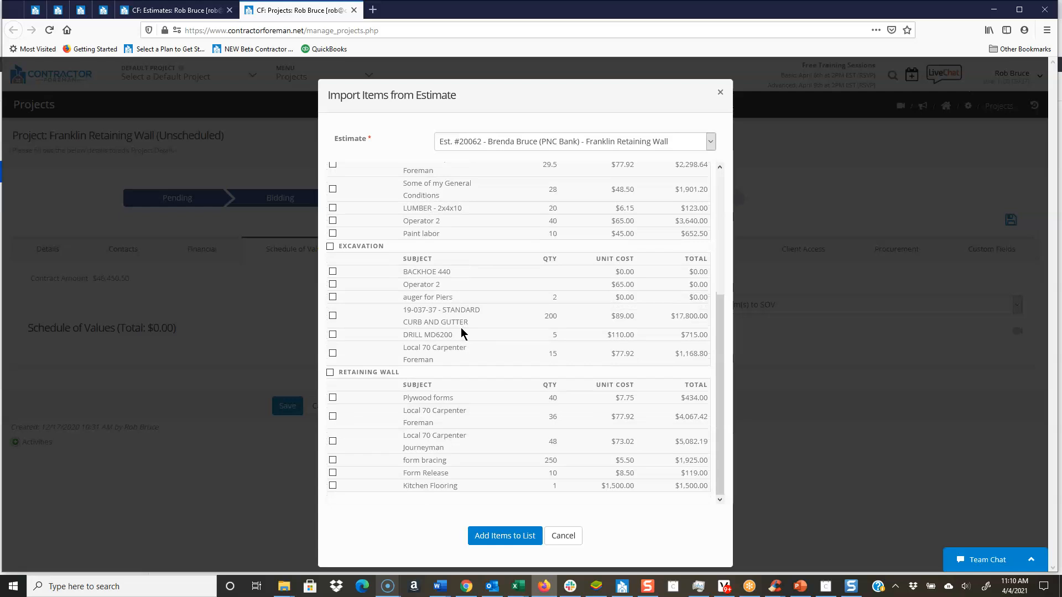
scroll(462, 331, "up", 5)
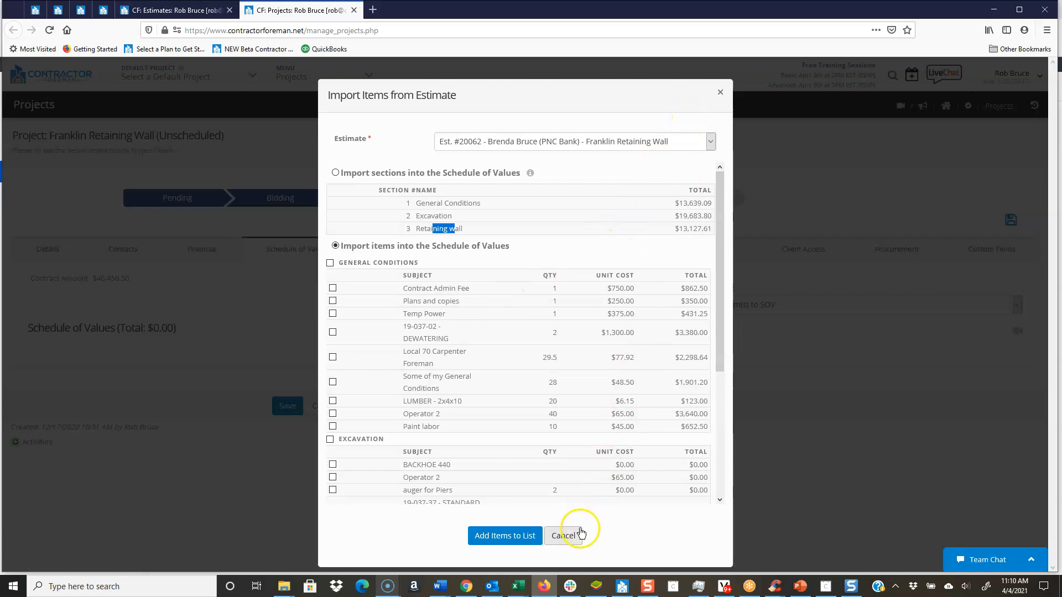
left_click(564, 536)
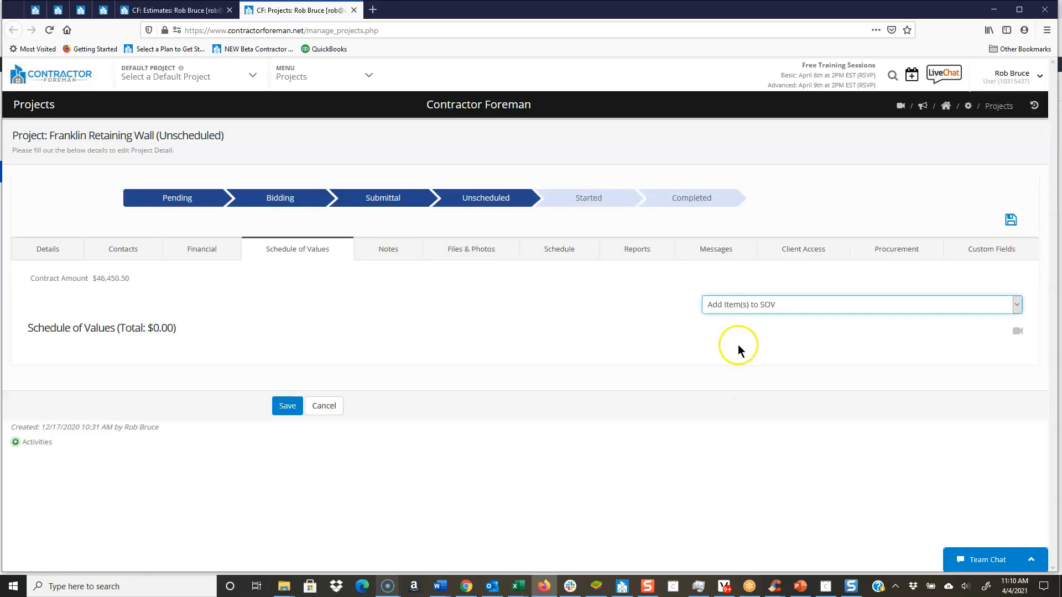
Step: Start a manual project item for the Schedule of Values with the subject Deposit
left_click(746, 307)
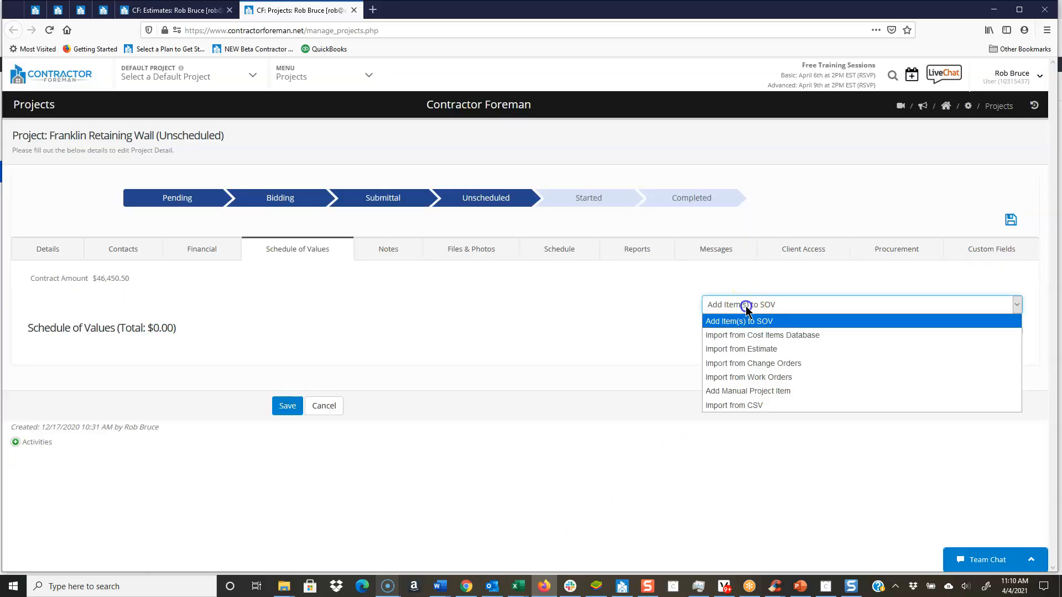
left_click(736, 392)
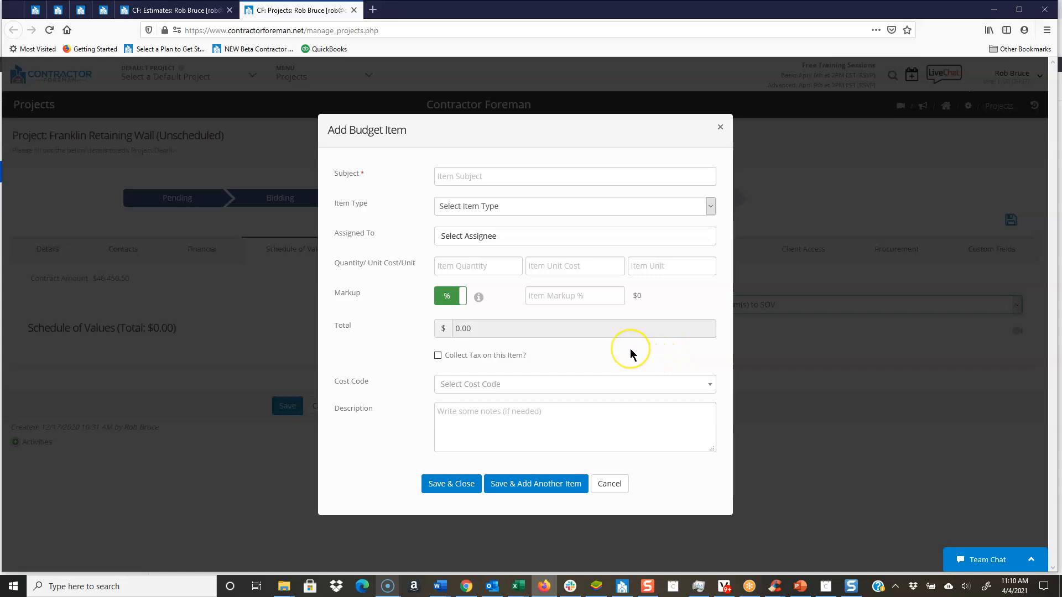
left_click(470, 177)
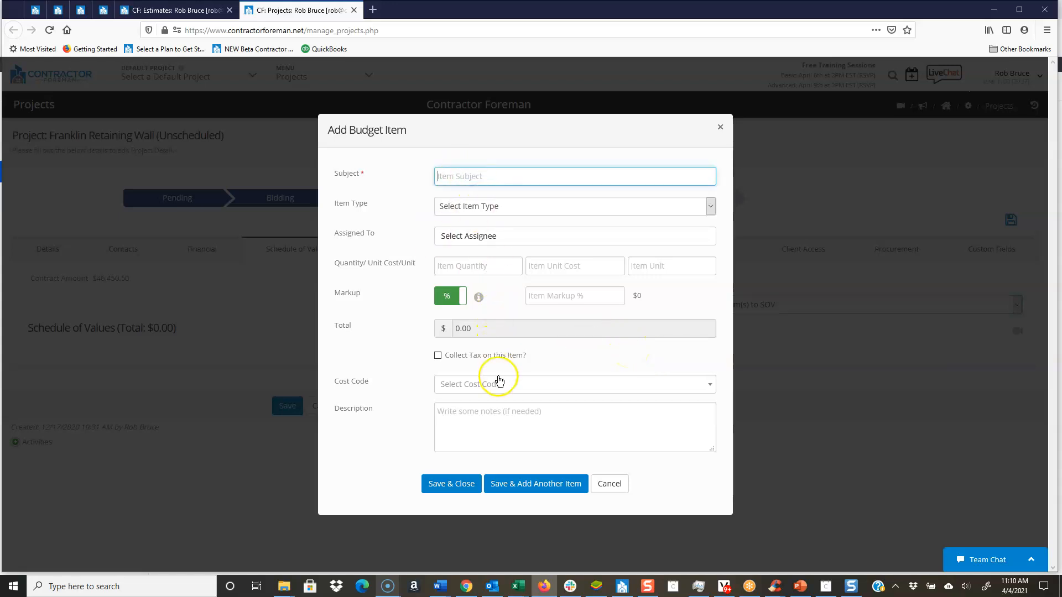
left_click(479, 176)
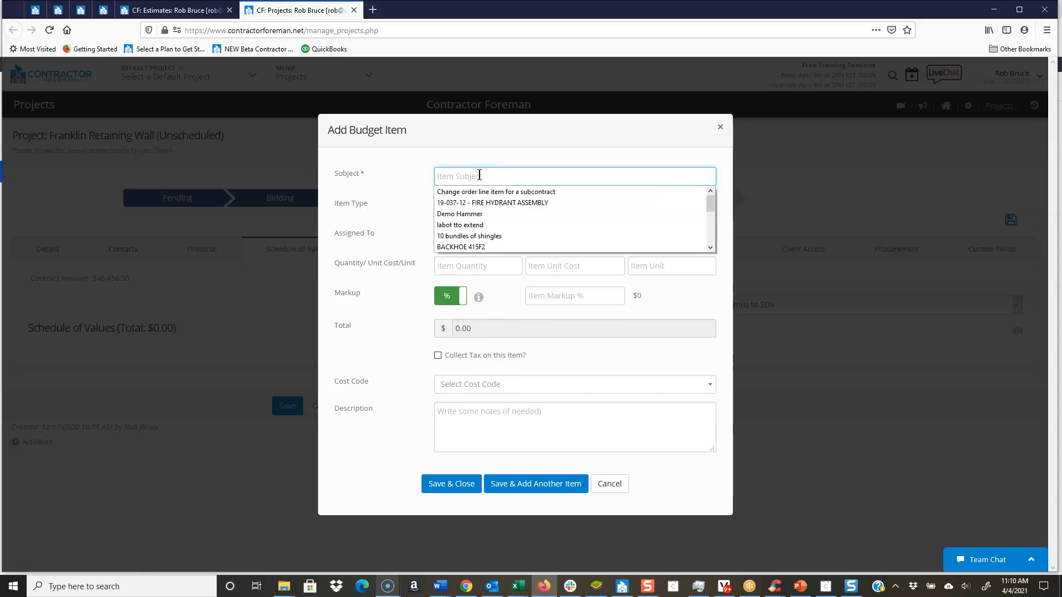
type("Deposit")
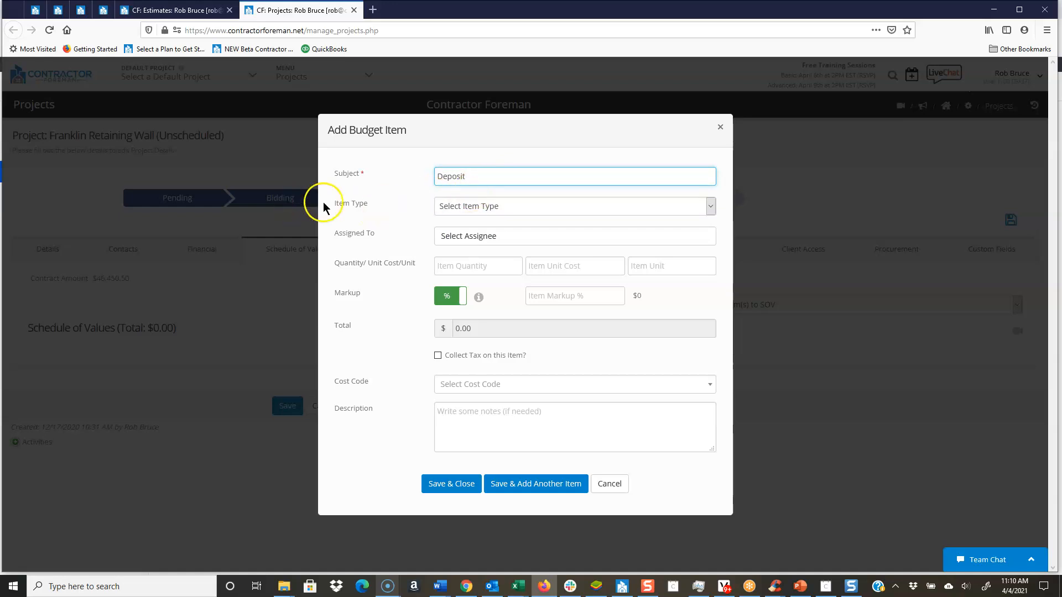
left_click_drag(334, 205, 376, 232)
Step: Fill in the Deposit item with quantity 1, unit cost 1500 and unit ls, and discard it
left_click(498, 266)
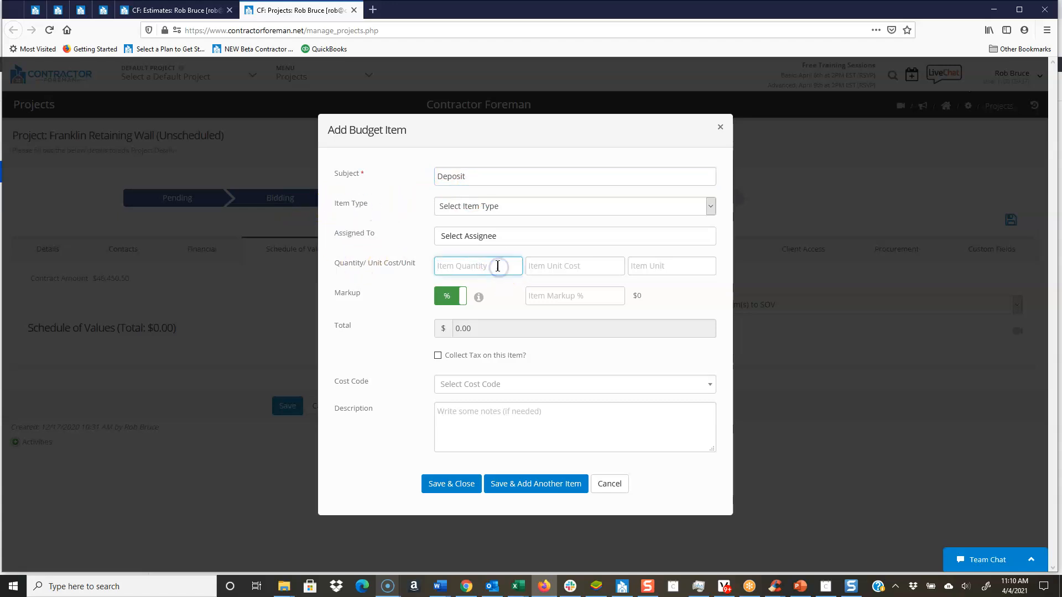
type("1")
left_click(575, 265)
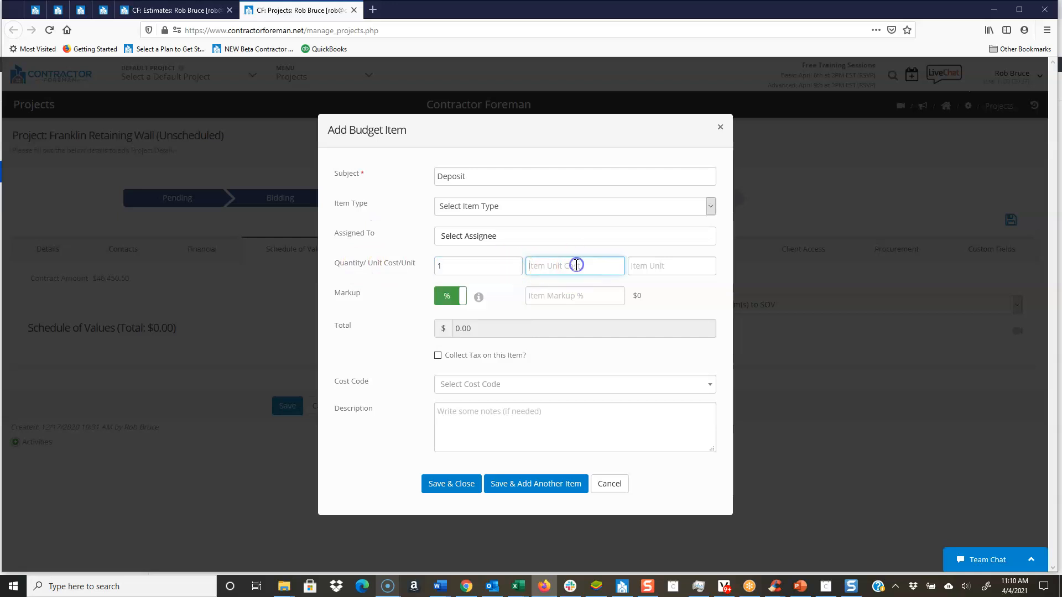
type("1500")
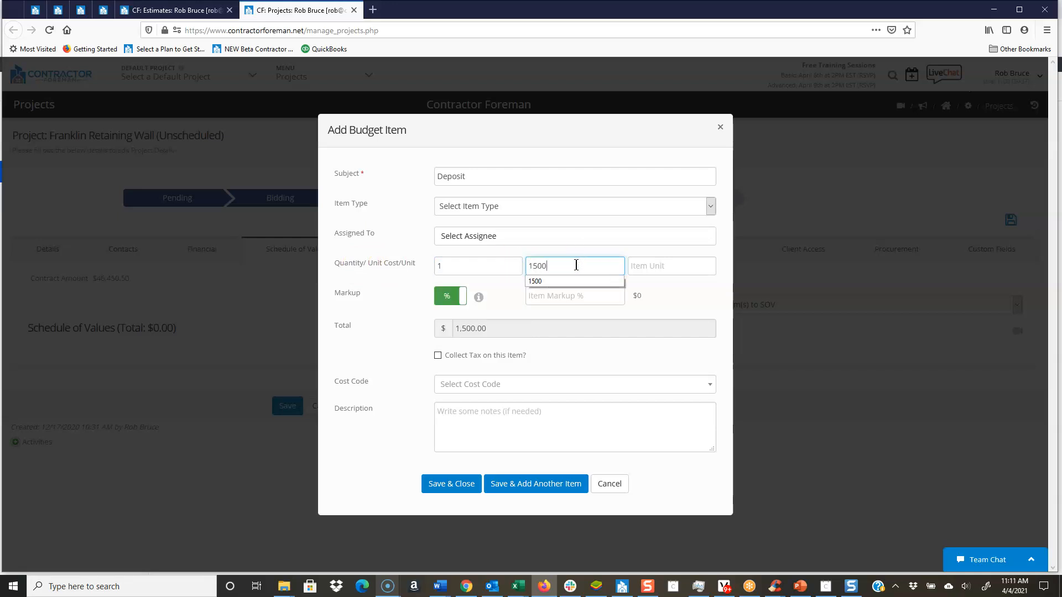
left_click(670, 266)
type("l")
left_click(658, 281)
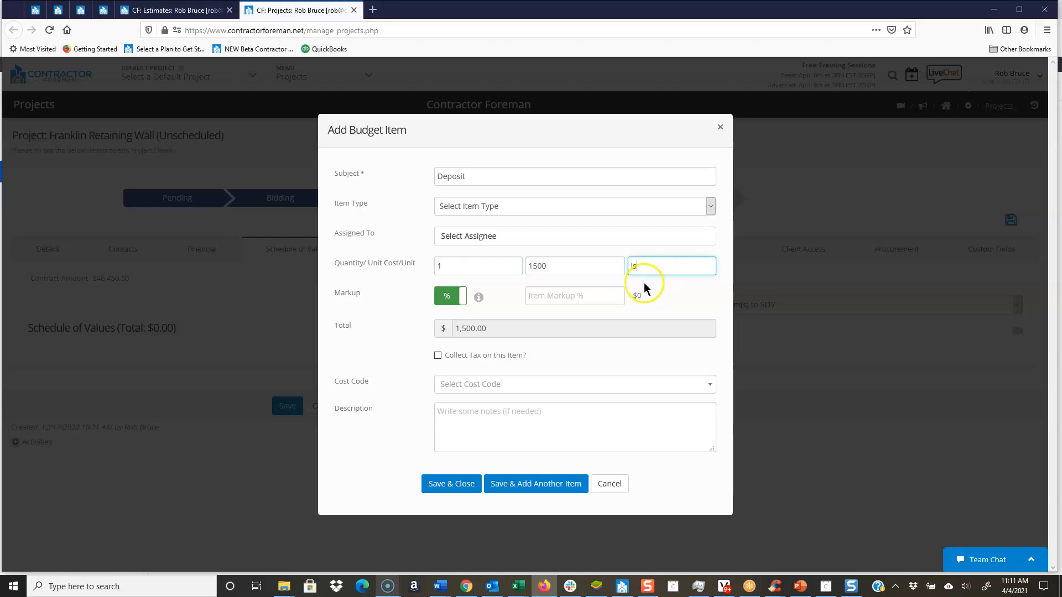
left_click(576, 297)
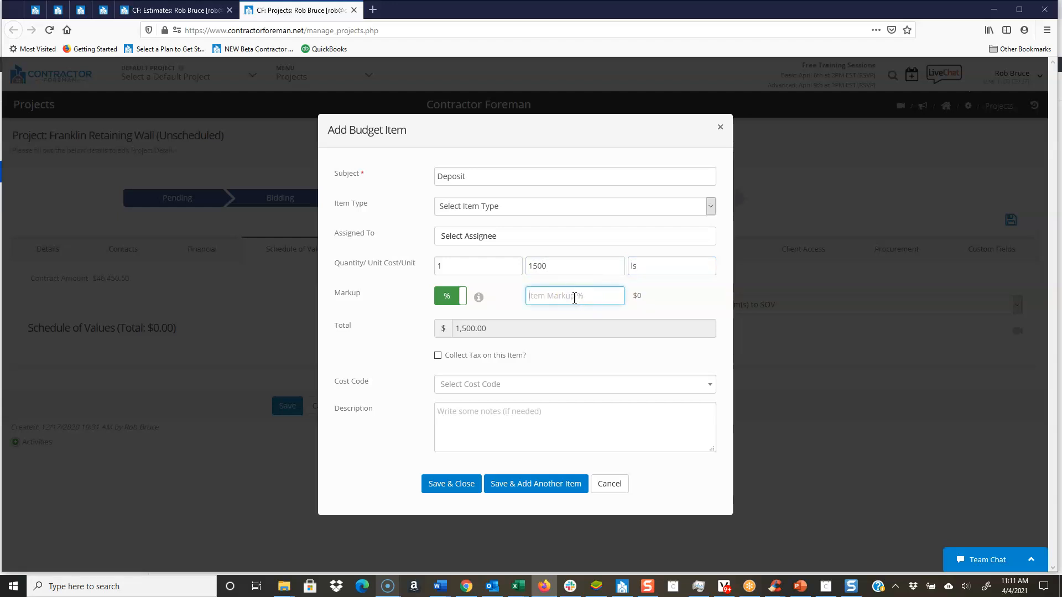
left_click_drag(355, 381, 338, 382)
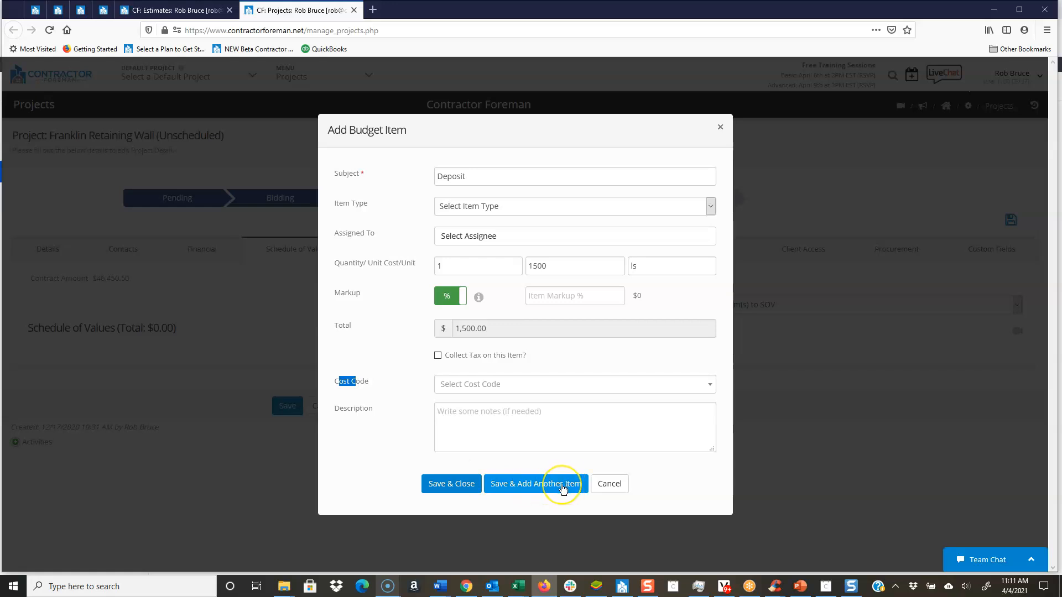
left_click(611, 484)
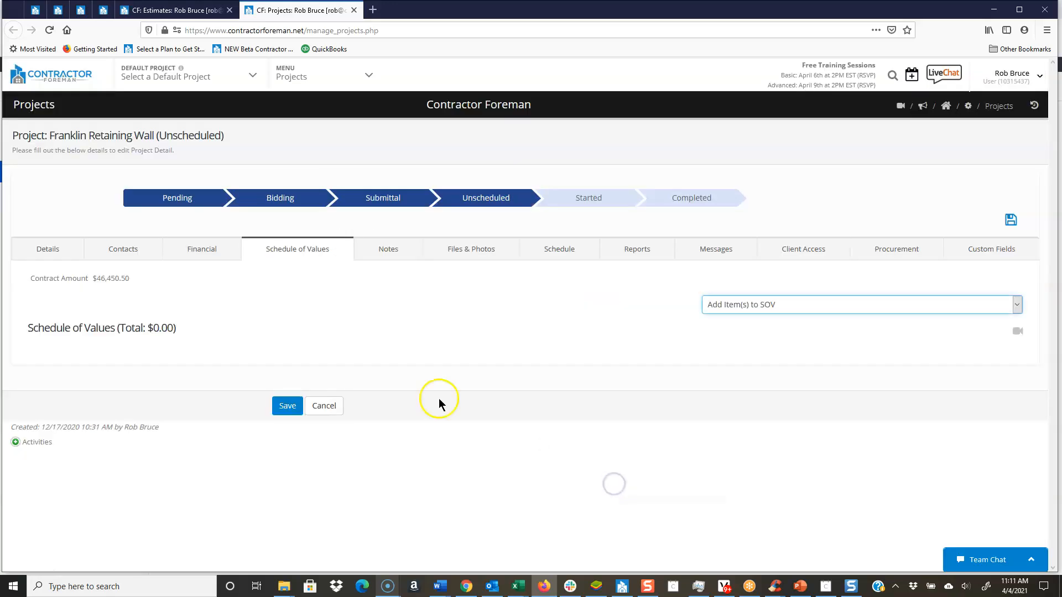
Step: Compare the project's contract amount with its Schedule of Values total
left_click(49, 282)
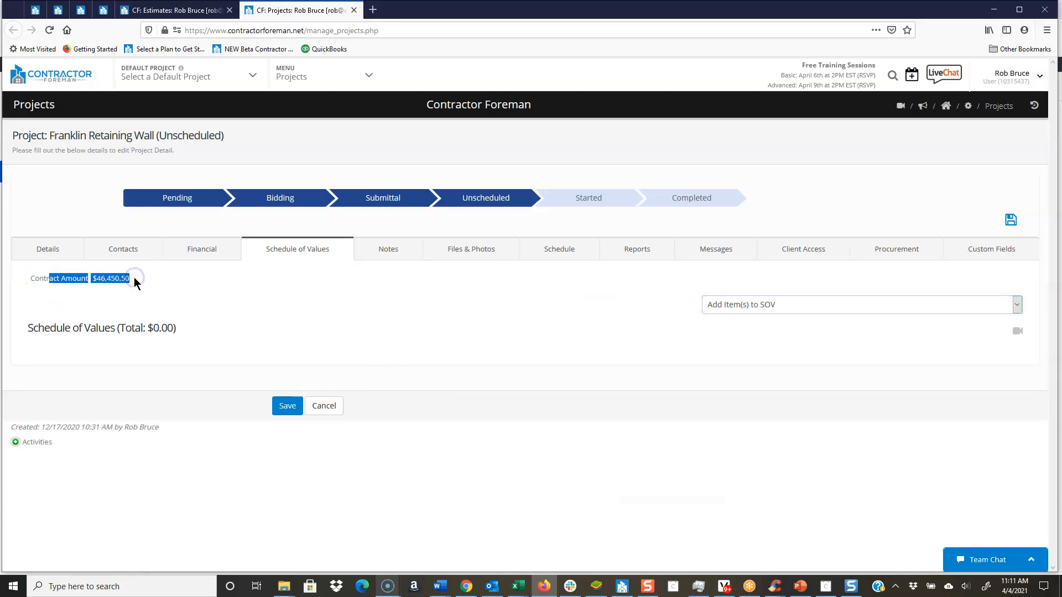
left_click_drag(55, 327, 180, 325)
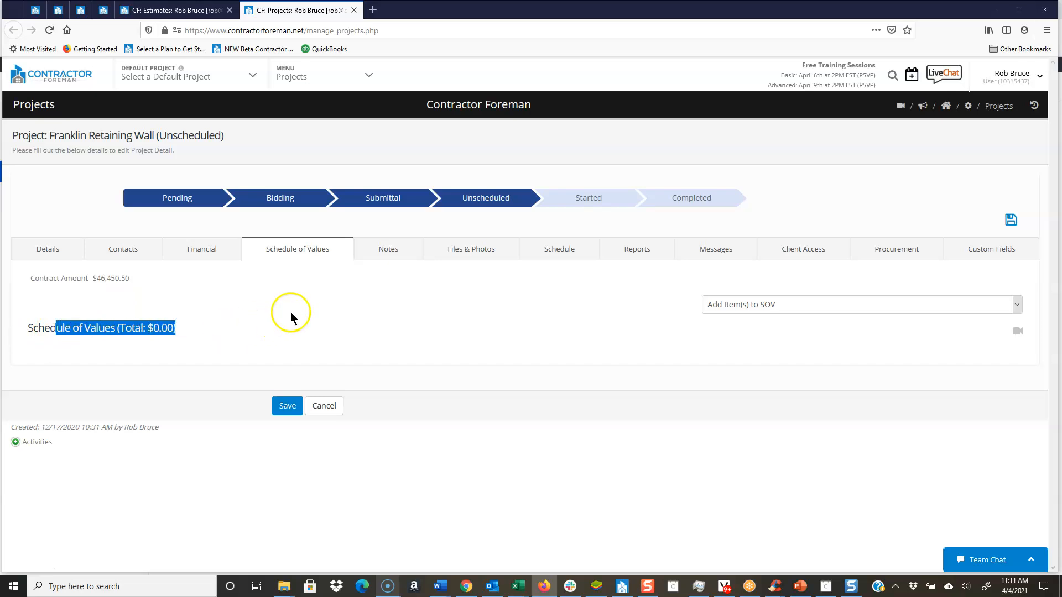
left_click_drag(59, 278, 142, 276)
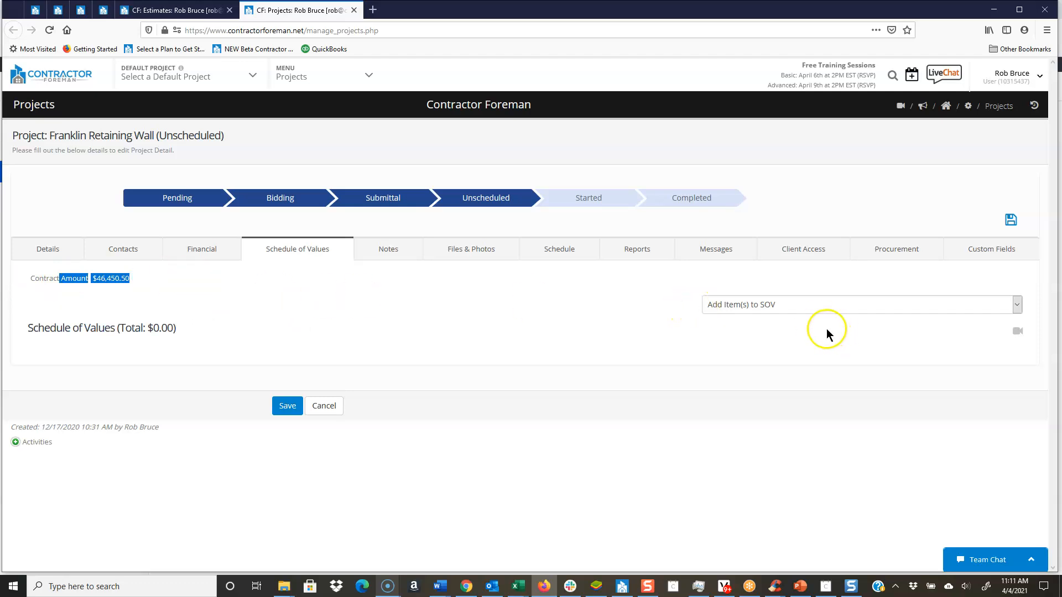
Step: Import the sections of the Franklin Retaining Wall estimate into the Schedule of Values and save the project
left_click(812, 307)
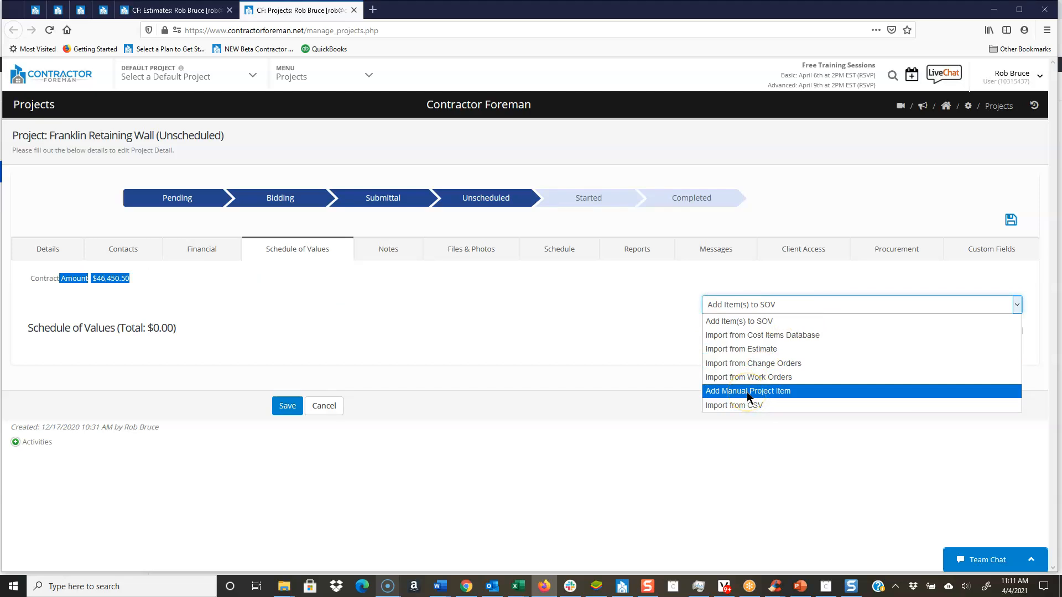
left_click(746, 349)
left_click(336, 175)
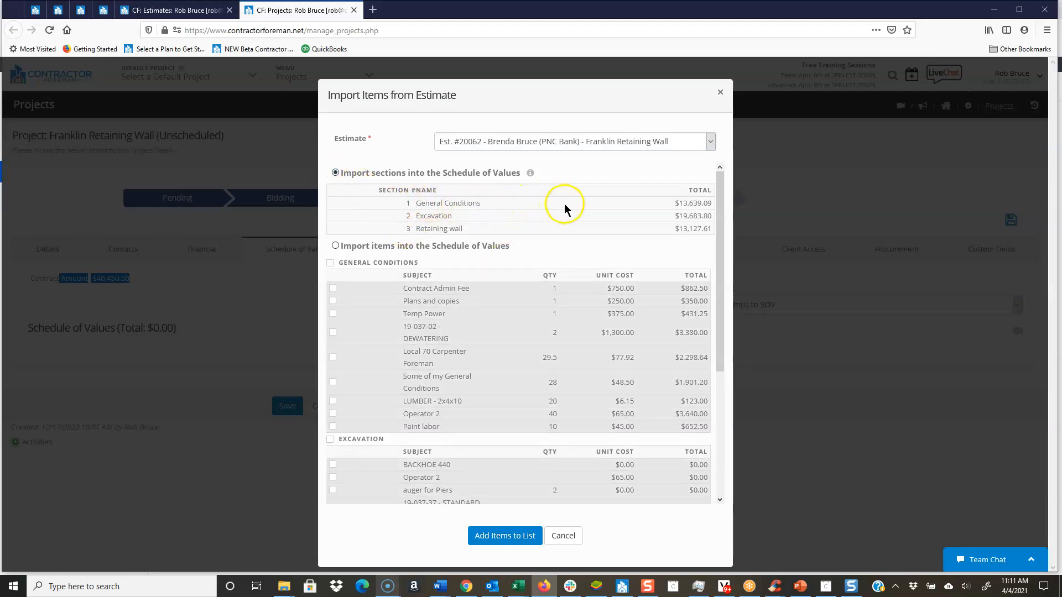
left_click(501, 536)
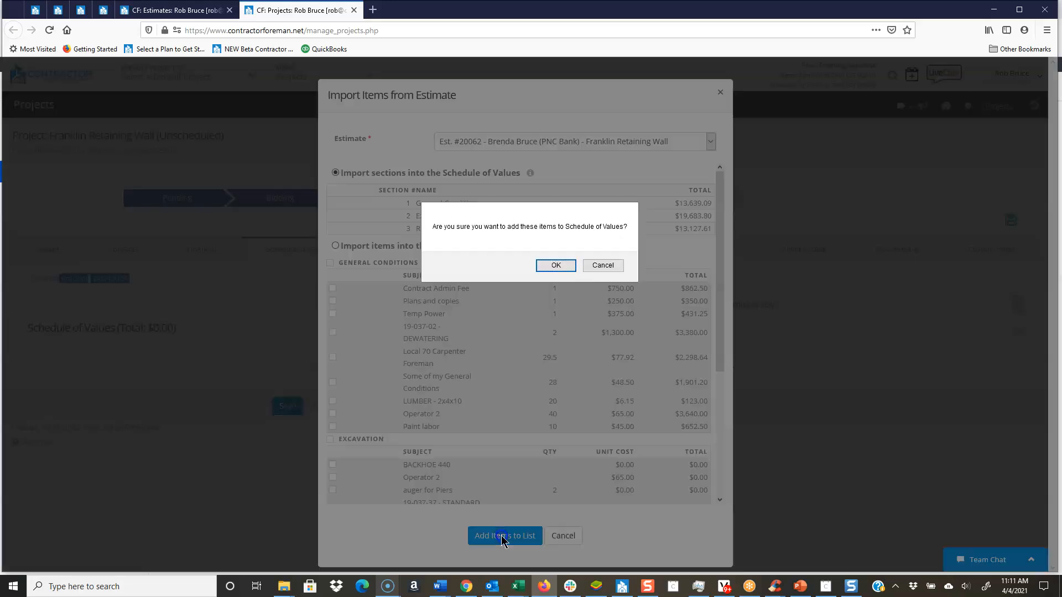
left_click(562, 267)
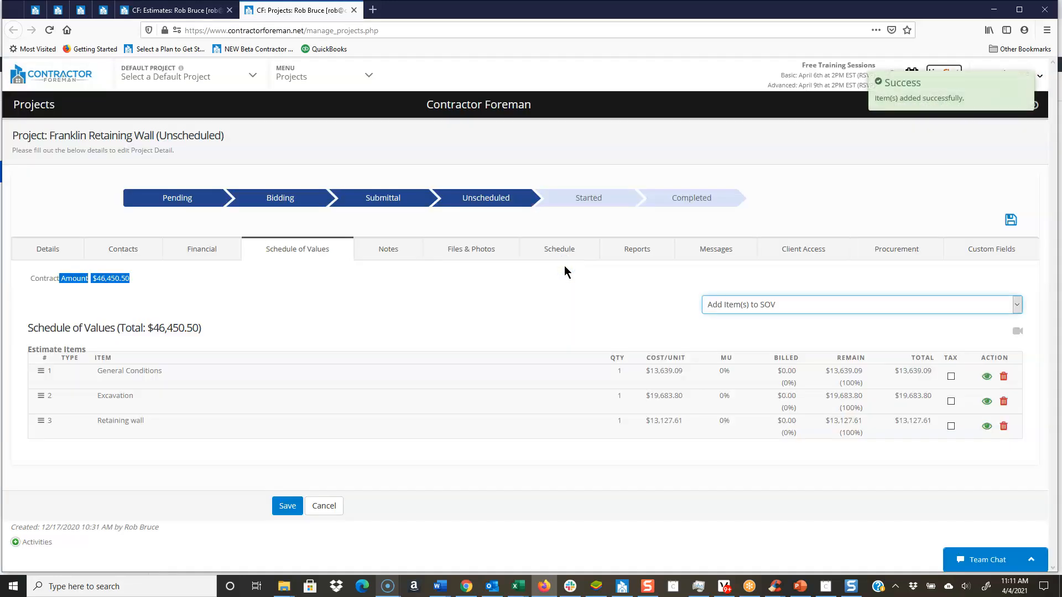
left_click(1008, 221)
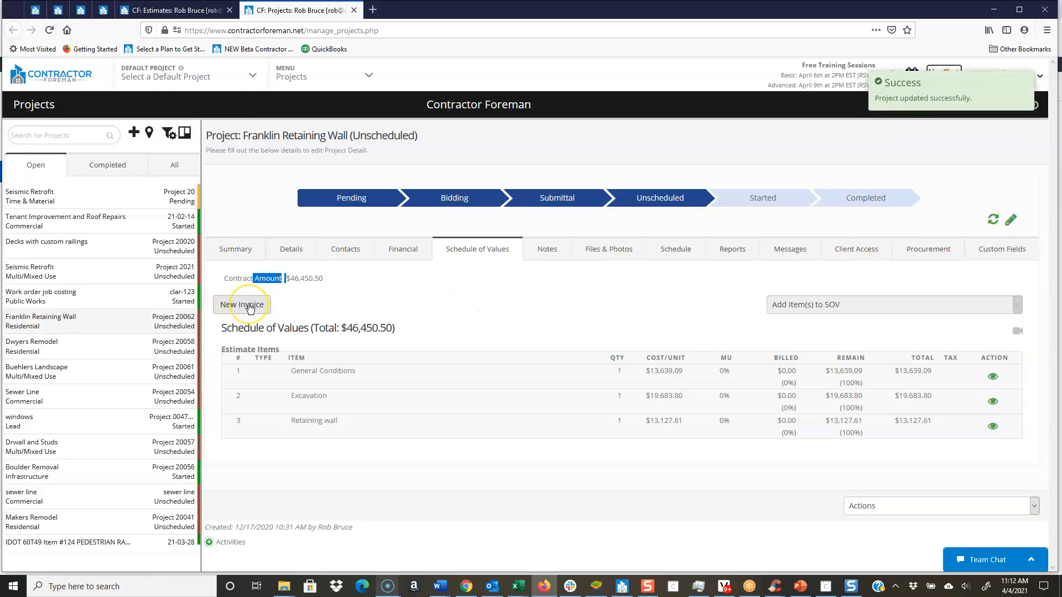
Step: Reopen the Schedule of Values for editing, review the ways to add items, and save without adding any
left_click(249, 308)
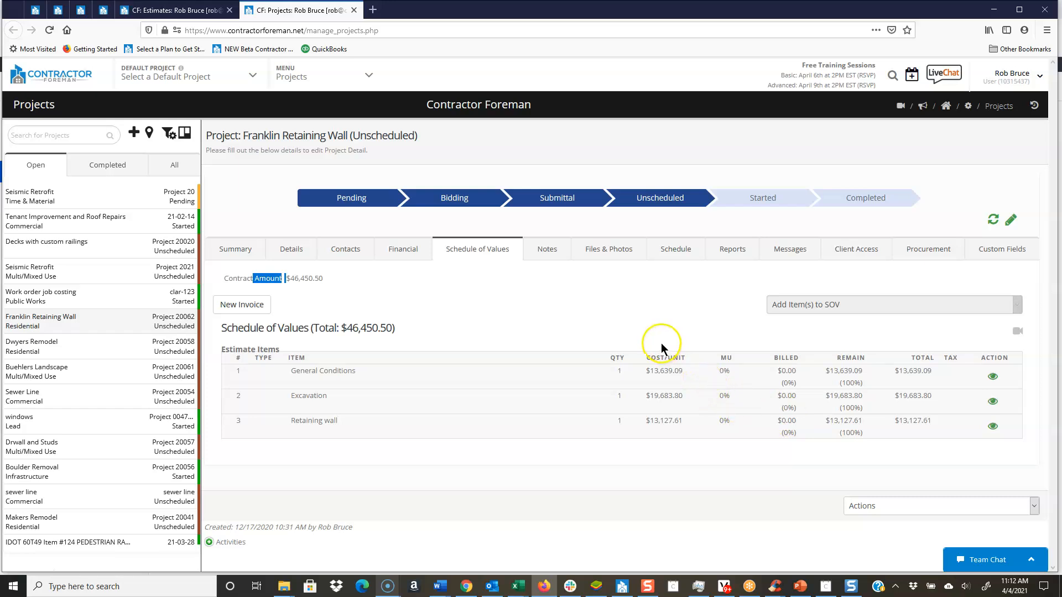
left_click(1006, 223)
left_click(839, 304)
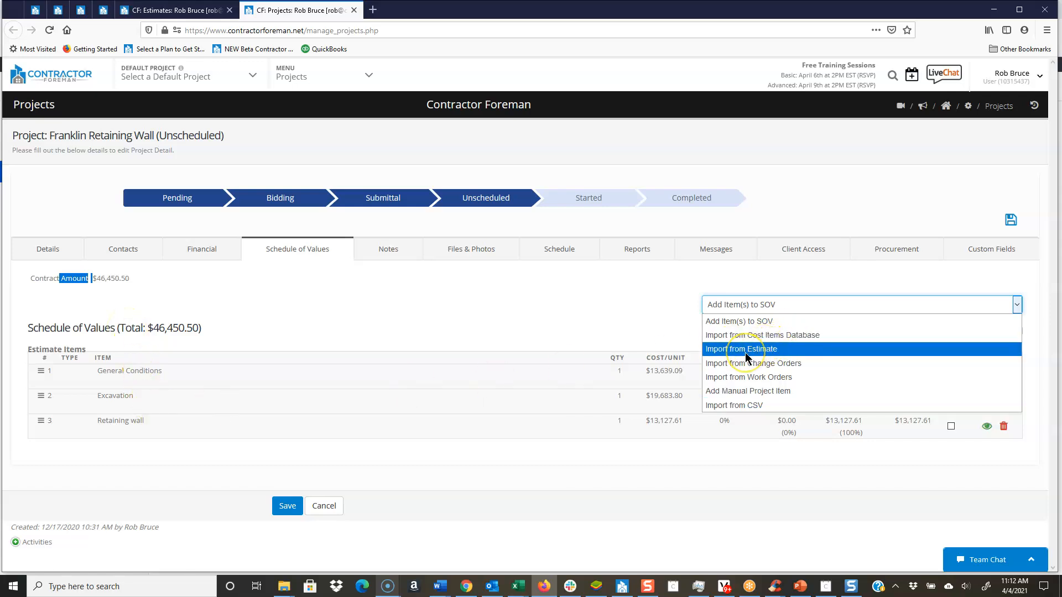
left_click(568, 284)
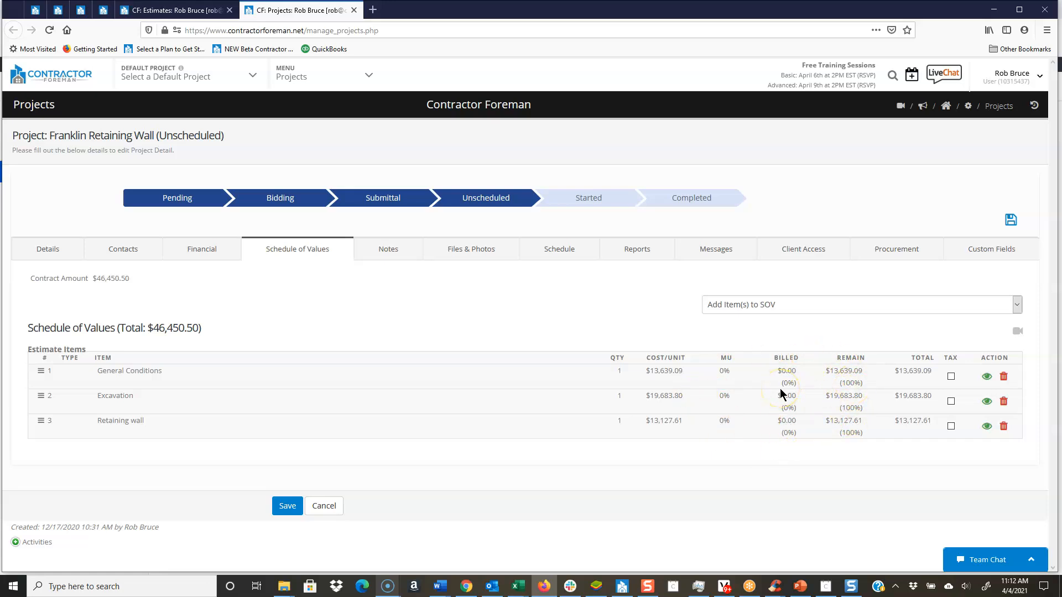
left_click(691, 327)
left_click(1010, 221)
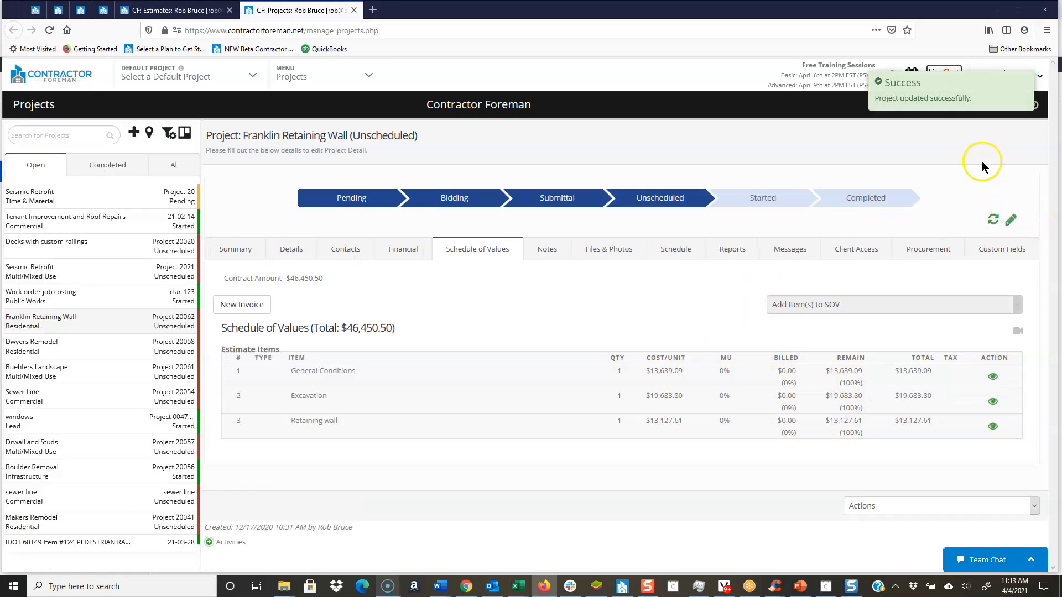
Step: Examine the project settings that automate the Schedule of Values for estimates, work orders and change orders, and leave them as they are
left_click(1024, 83)
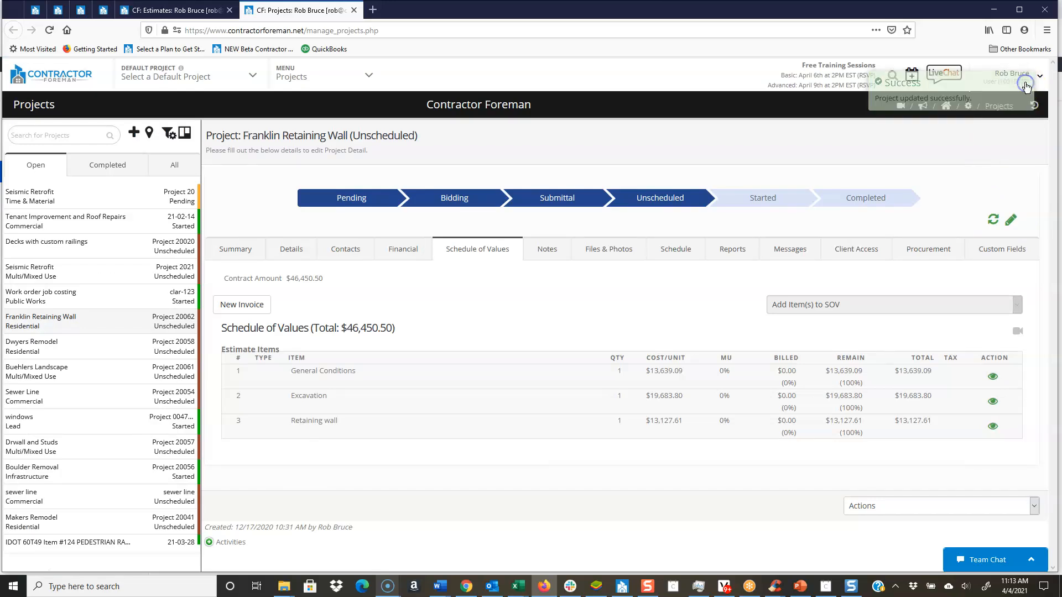
left_click(968, 109)
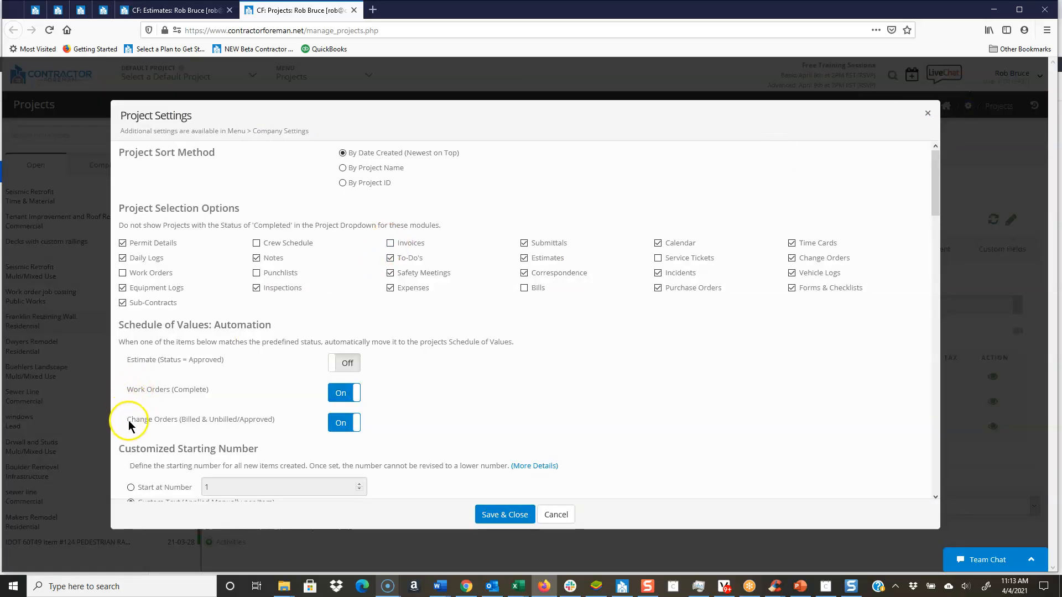
left_click_drag(128, 389, 210, 388)
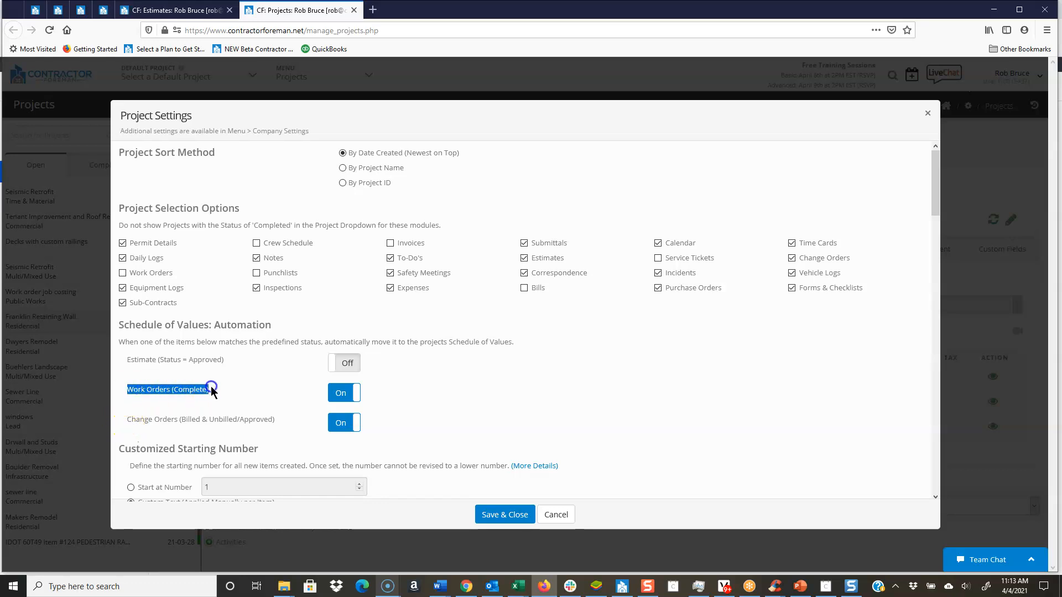
left_click_drag(128, 419, 275, 419)
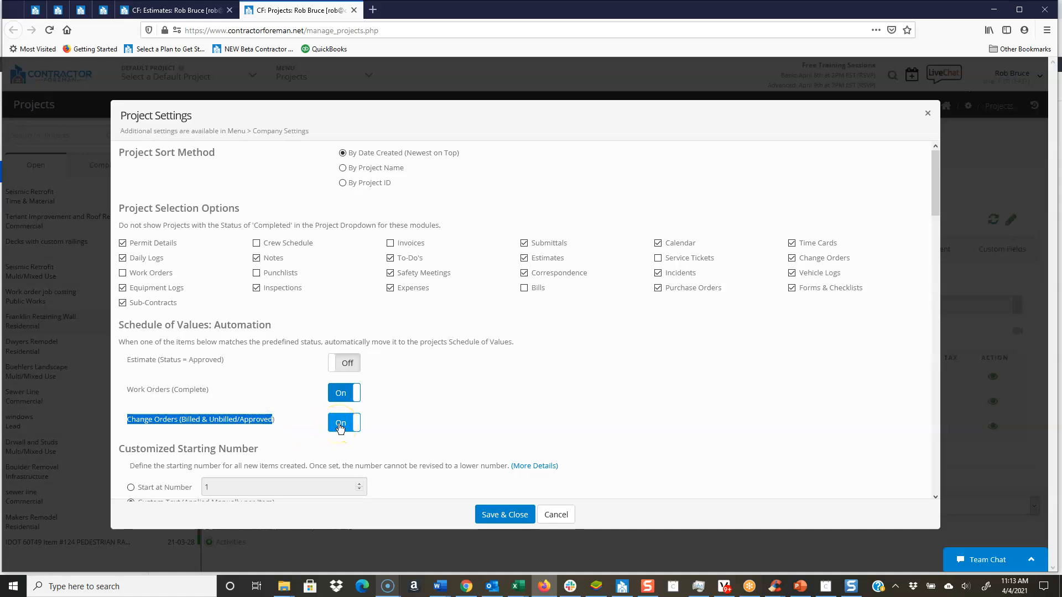
left_click(927, 112)
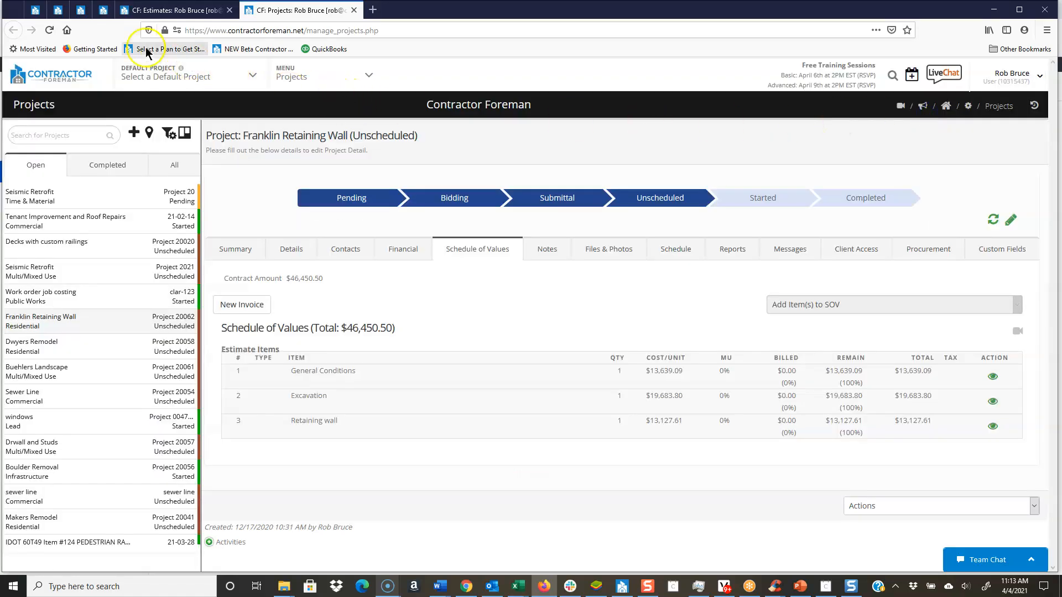
Step: Set the billing status of the Franklin Retaining Wall change order #31 to Unbilled/Approved and save it
left_click(103, 10)
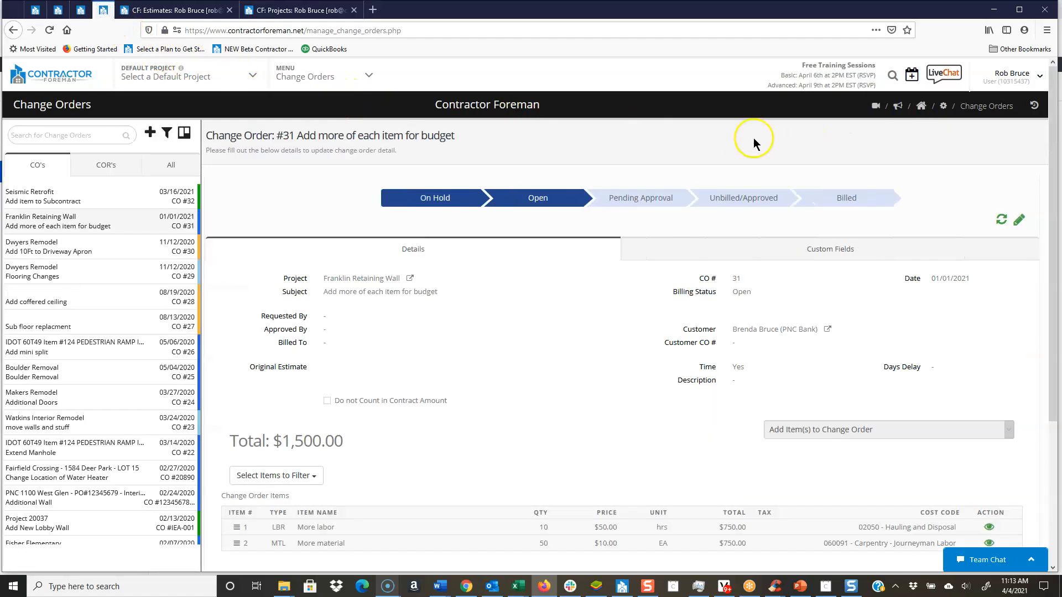
left_click(1019, 221)
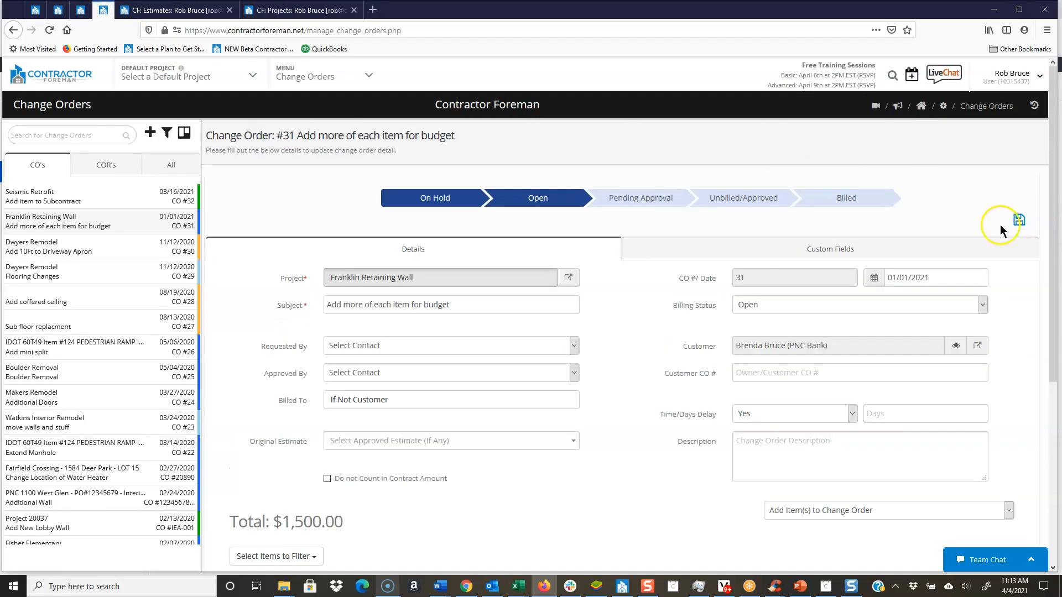
left_click_drag(675, 308, 713, 307)
left_click(749, 308)
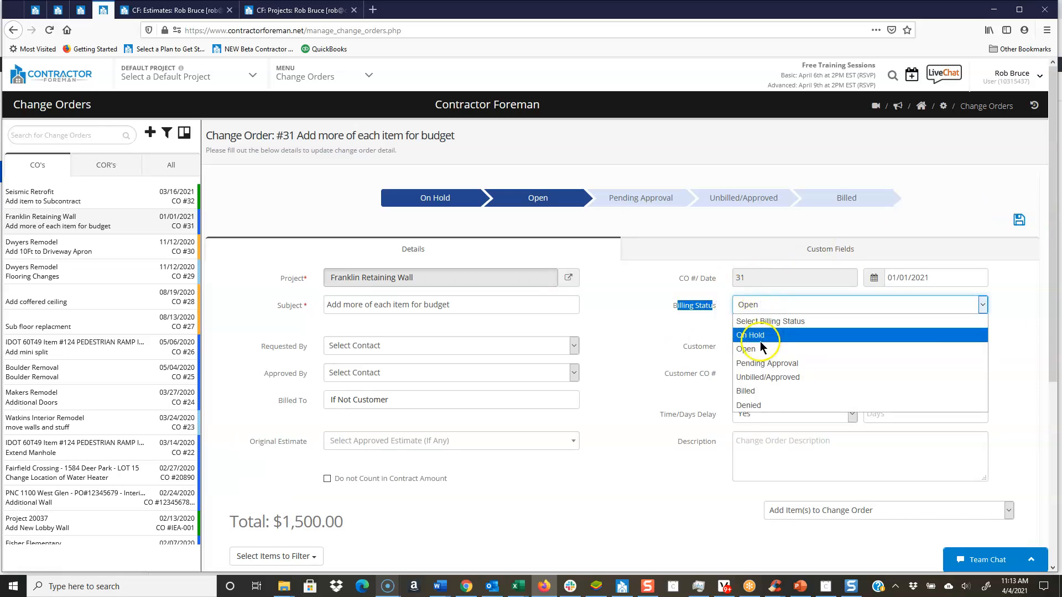
left_click(763, 376)
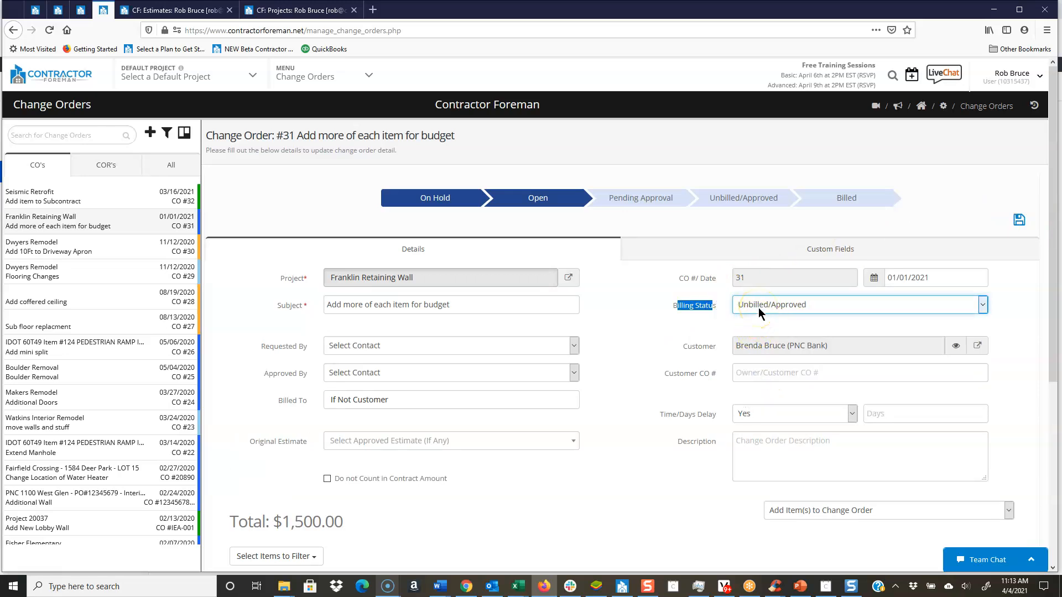
left_click(1019, 219)
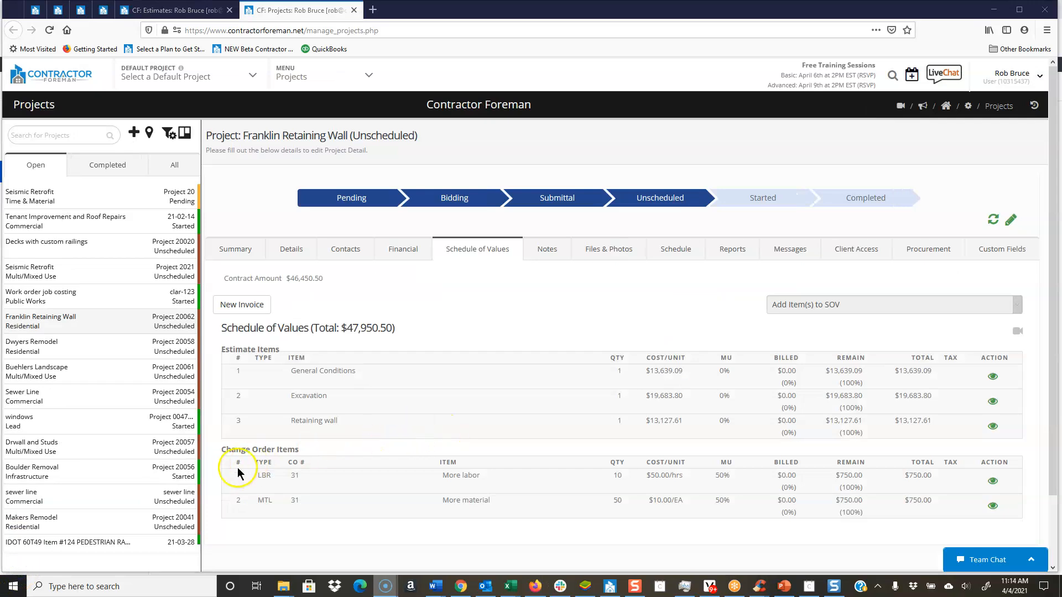
Step: Examine the change order items in the project's Schedule of Values and the options for importing change orders and work orders
left_click_drag(237, 449, 313, 447)
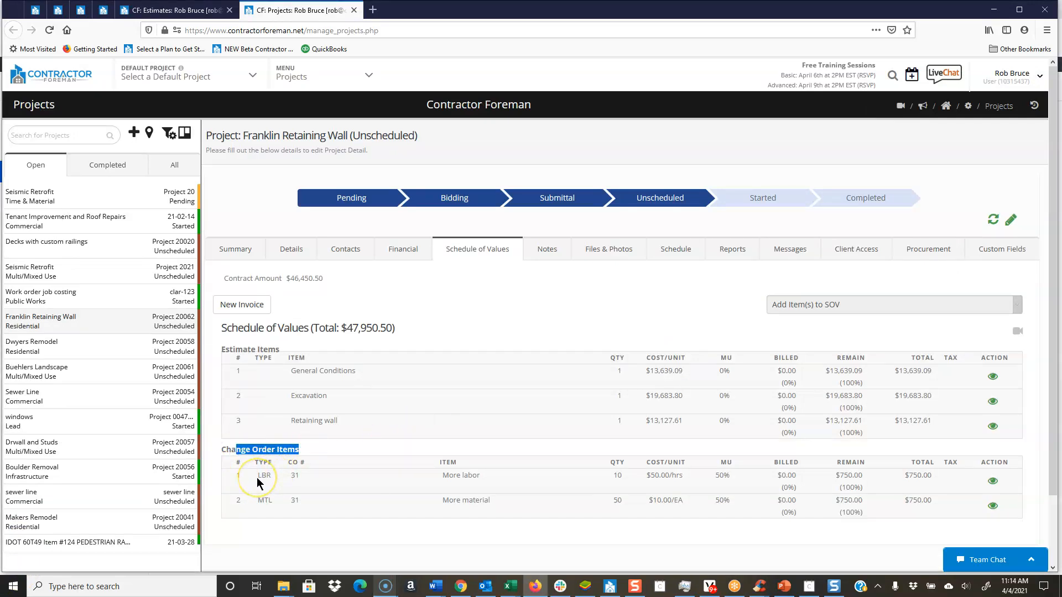
left_click(304, 463)
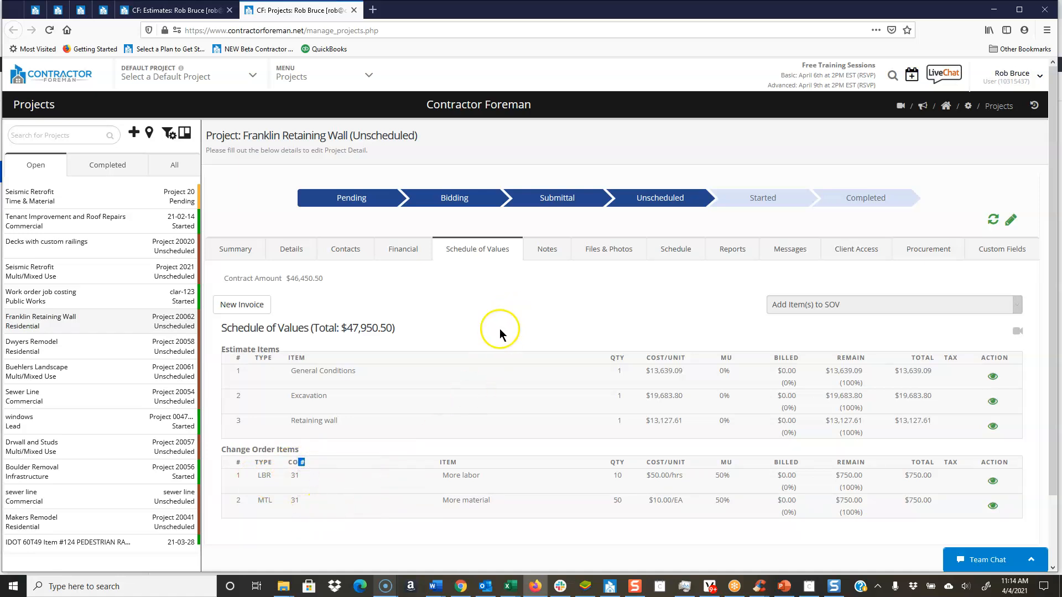
left_click(1013, 220)
left_click(795, 302)
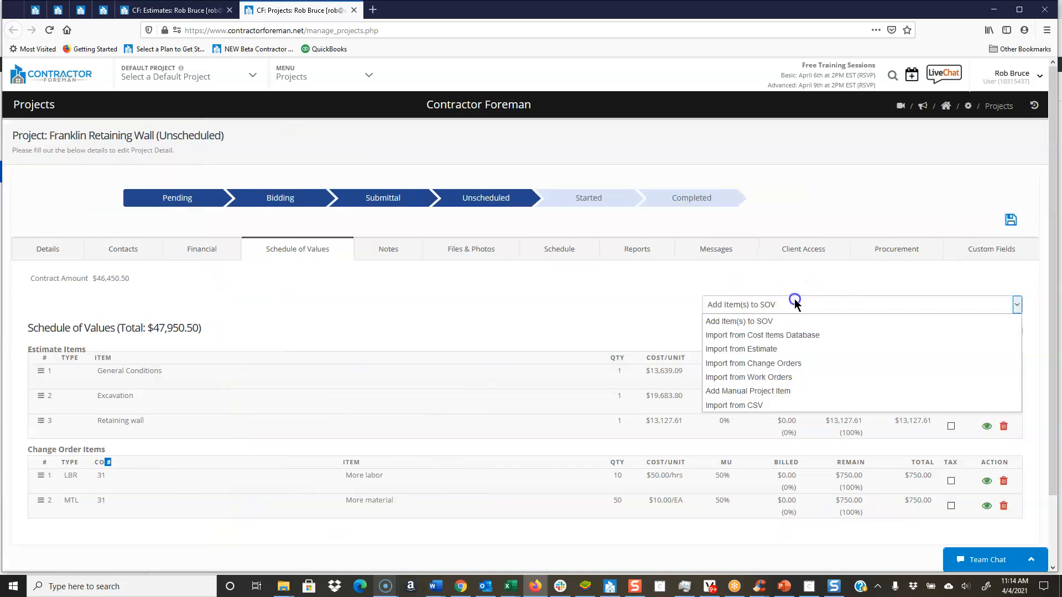
left_click(762, 377)
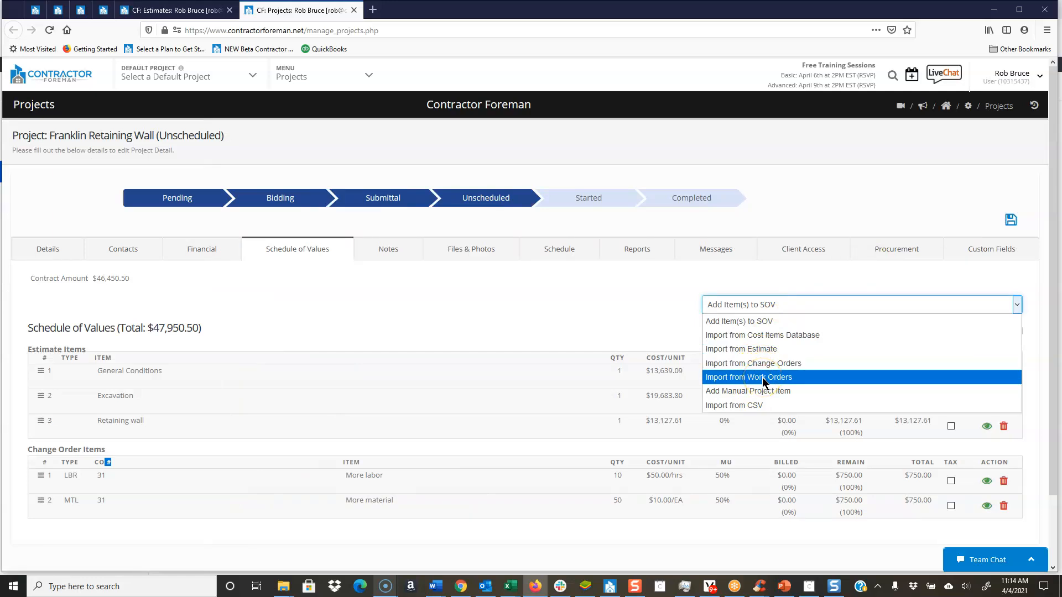
left_click(932, 190)
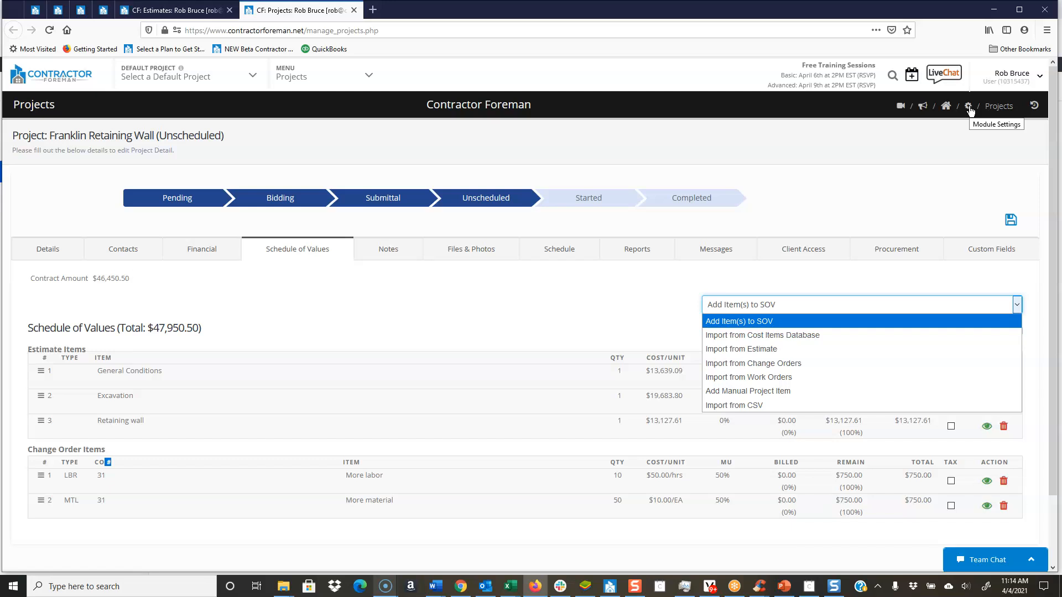
left_click(818, 245)
left_click(1010, 219)
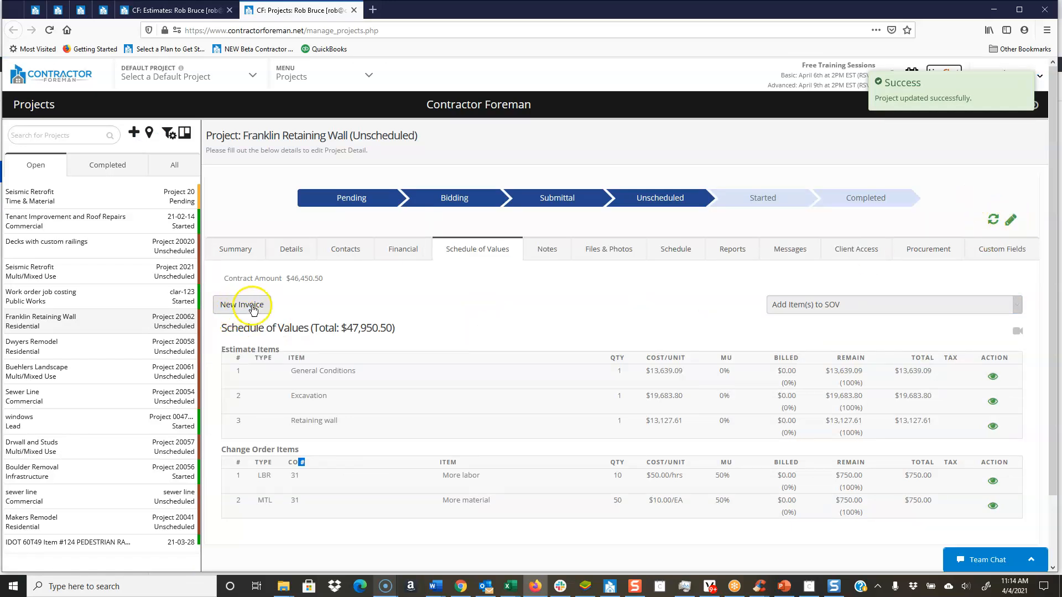
Step: Create a new invoice from the Franklin Retaining Wall Schedule of Values and review the available statuses, keeping Open
left_click(367, 73)
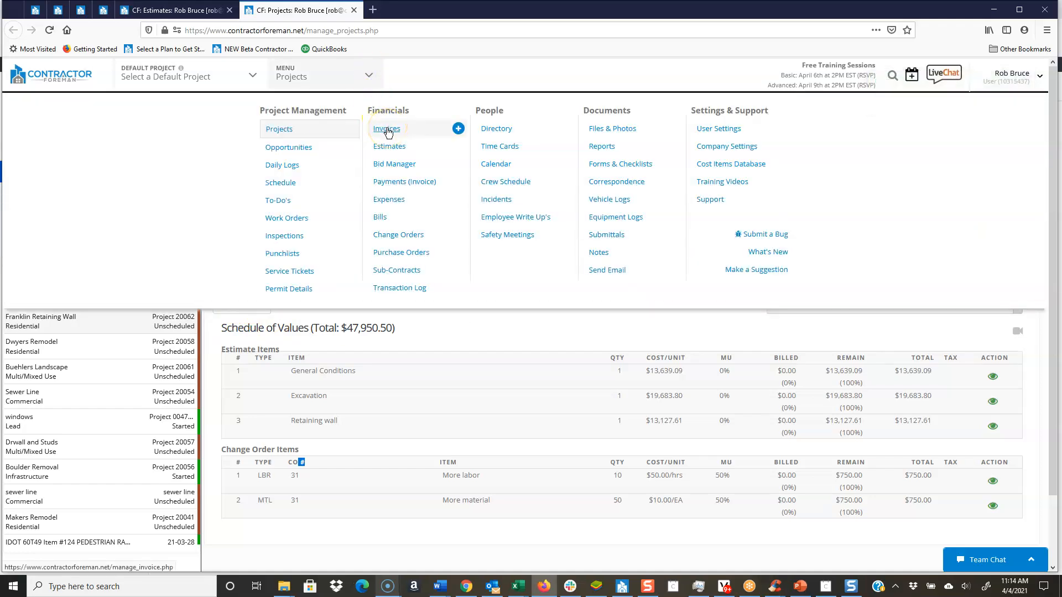
left_click(415, 76)
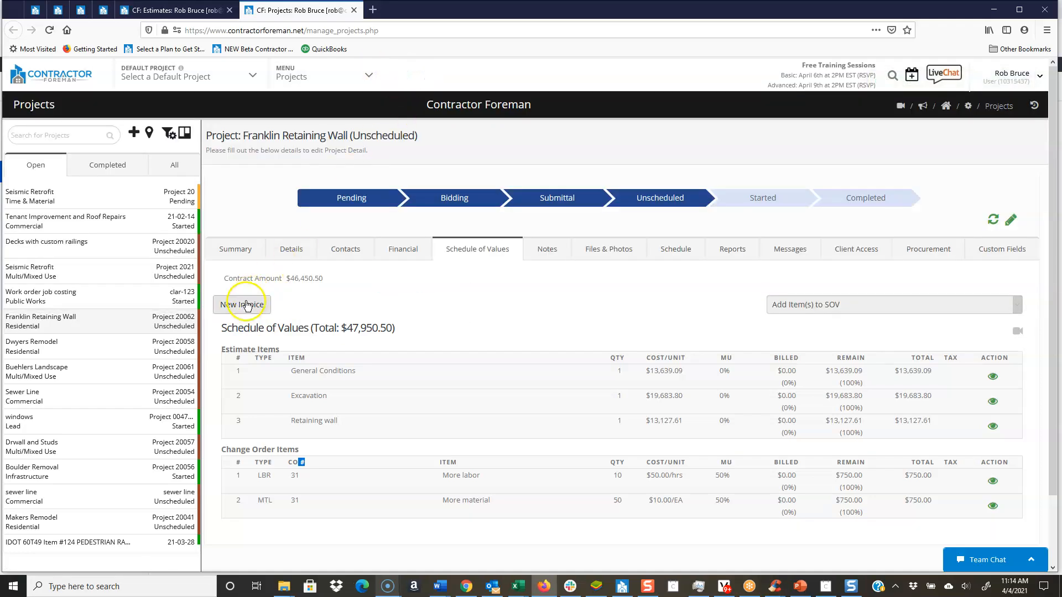
left_click(233, 305)
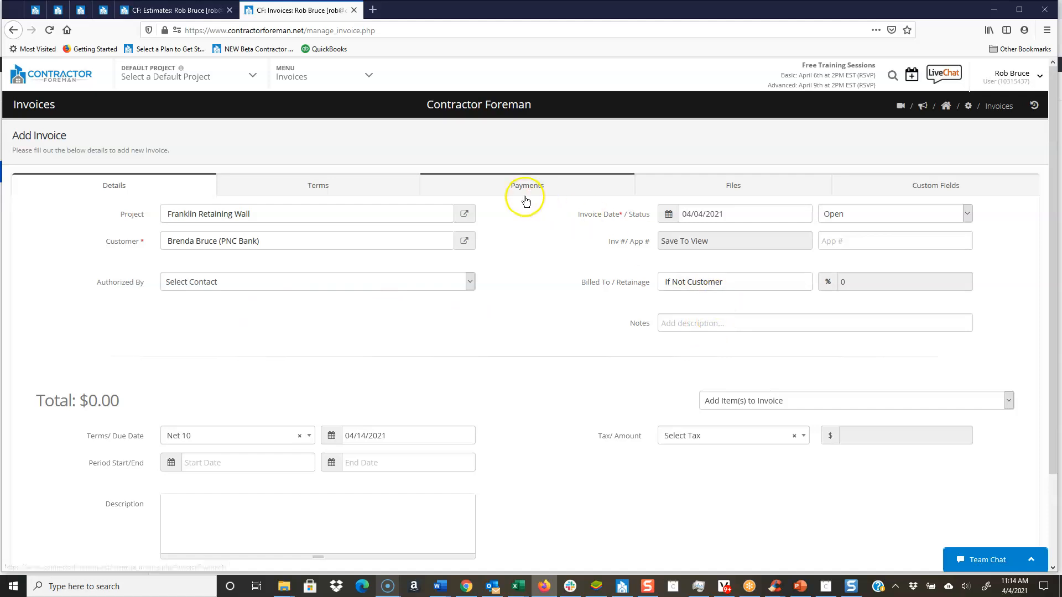
left_click(924, 218)
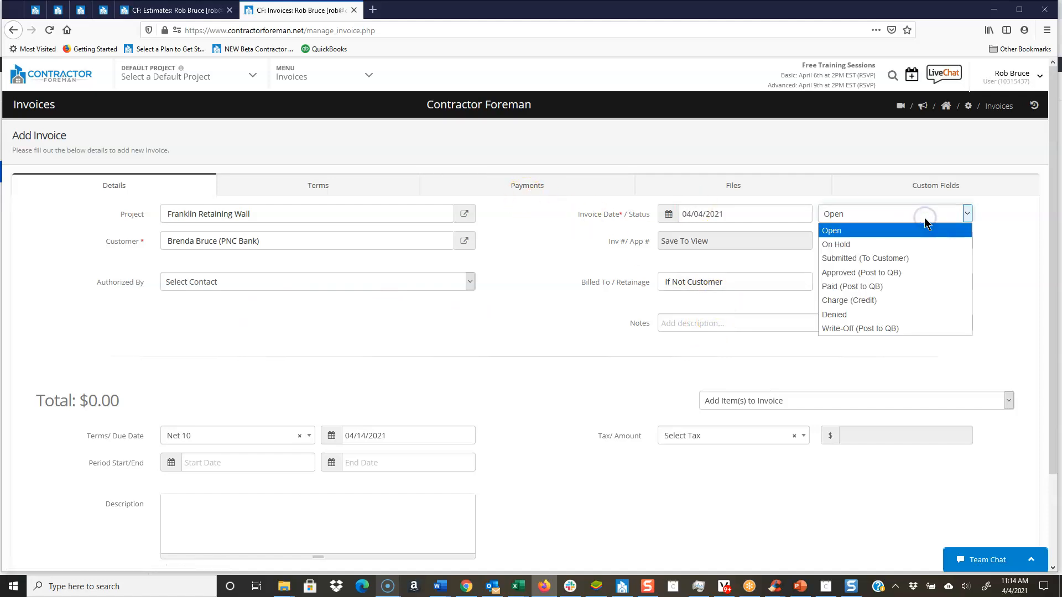
left_click(924, 221)
Step: Import all estimate items and both change order #31 items from the Schedule of Values into the invoice
left_click(718, 399)
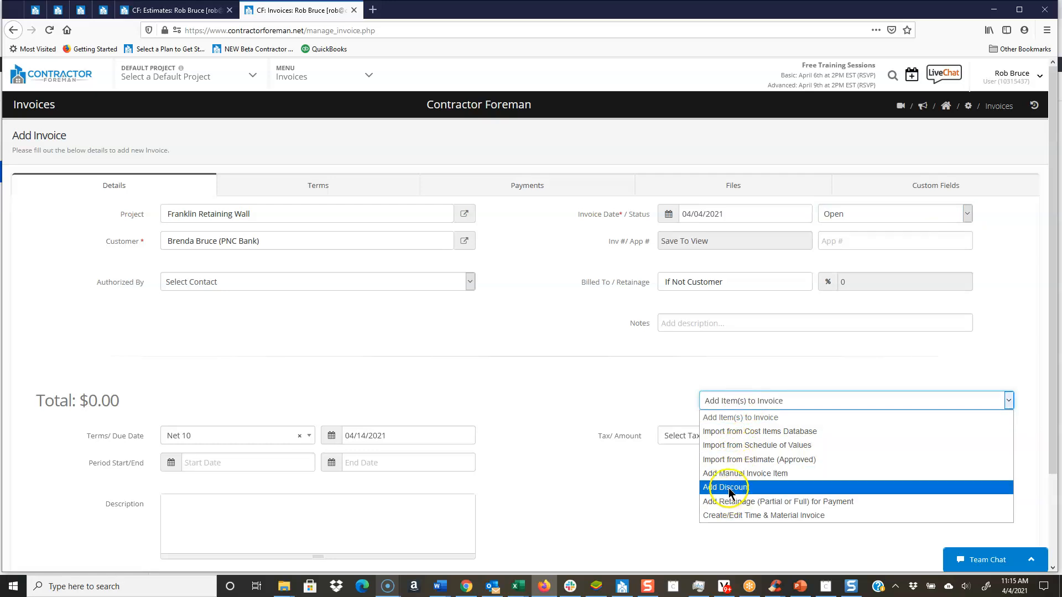
left_click(754, 446)
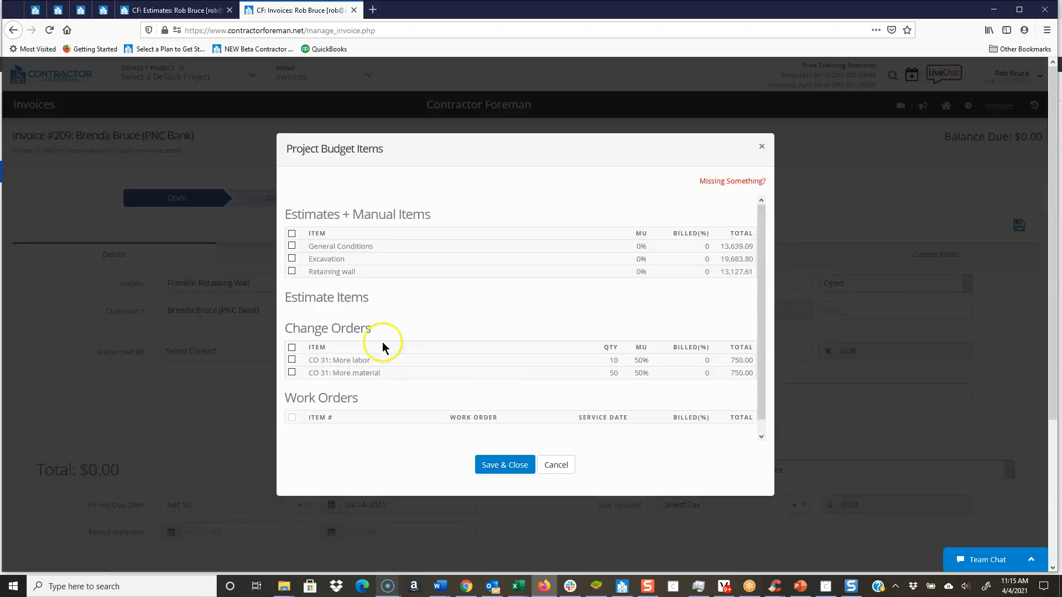
left_click(292, 234)
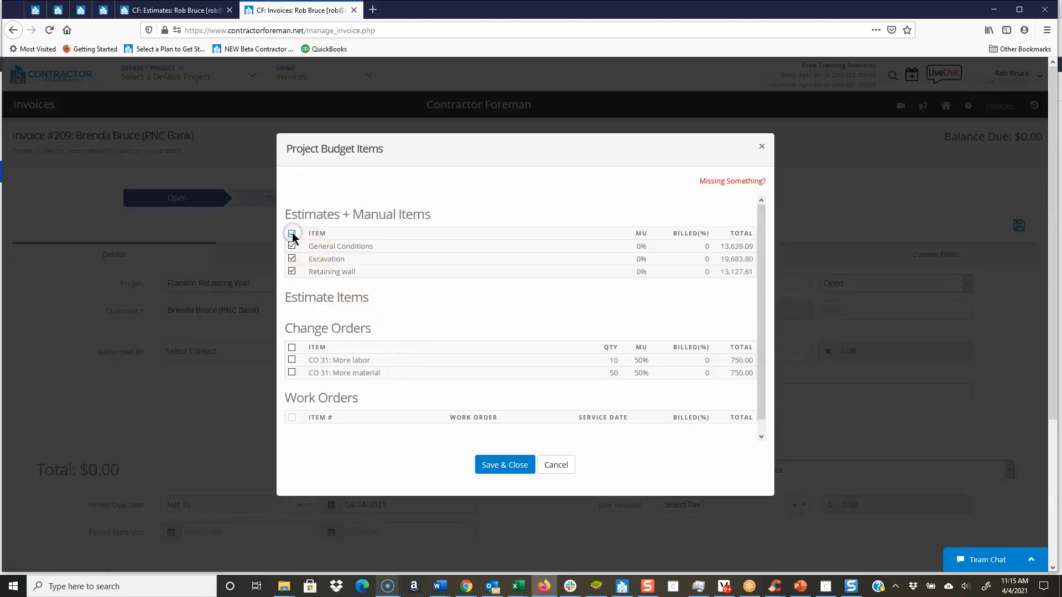
left_click(291, 347)
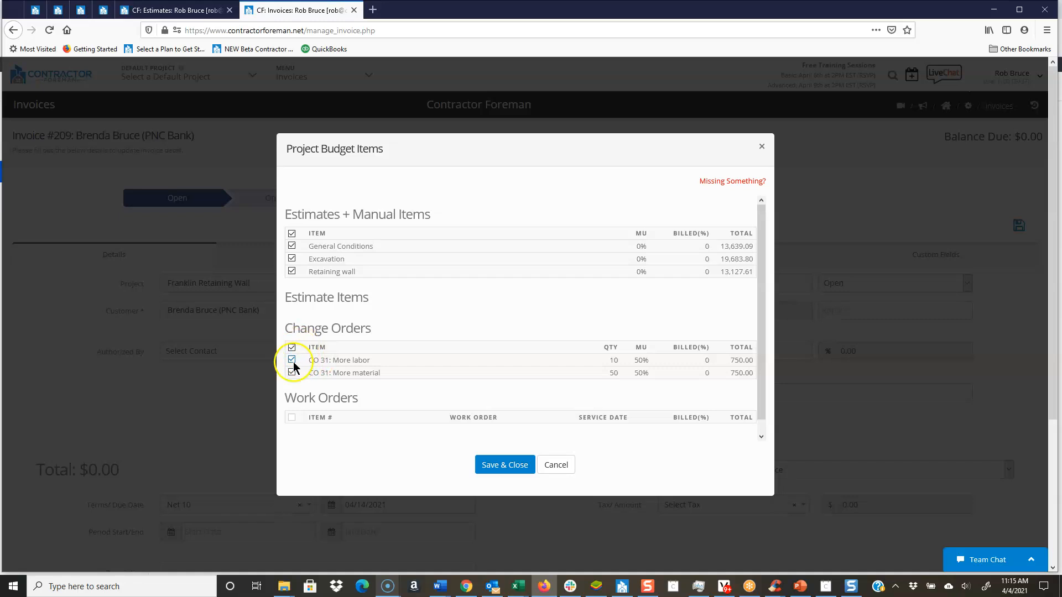
left_click(503, 464)
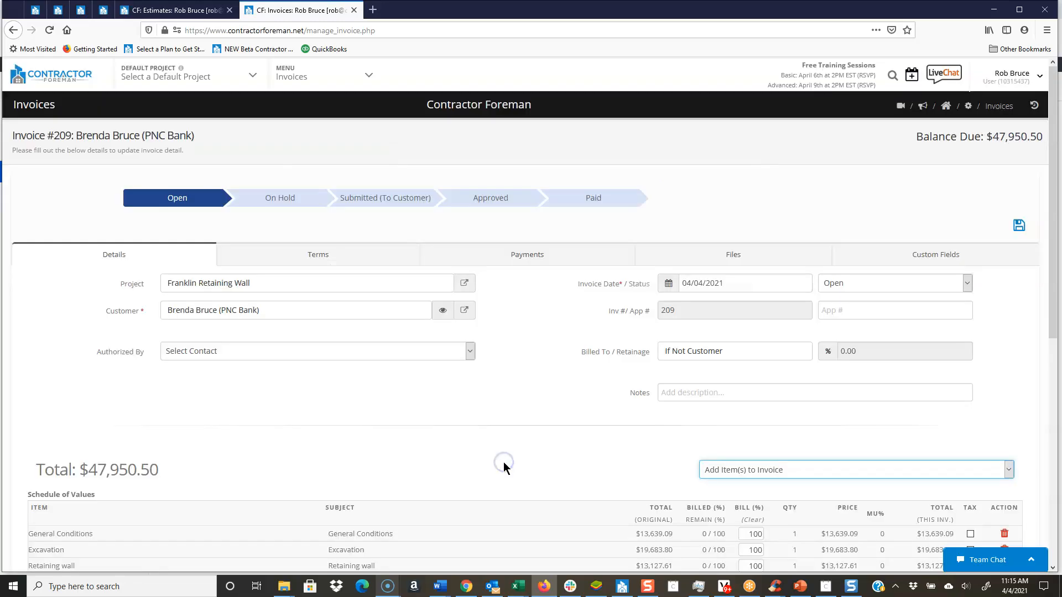
Step: Set the billed percentage to 25 for the General Conditions, Excavation and Retaining wall items on the invoice
scroll(601, 387, "down", 4)
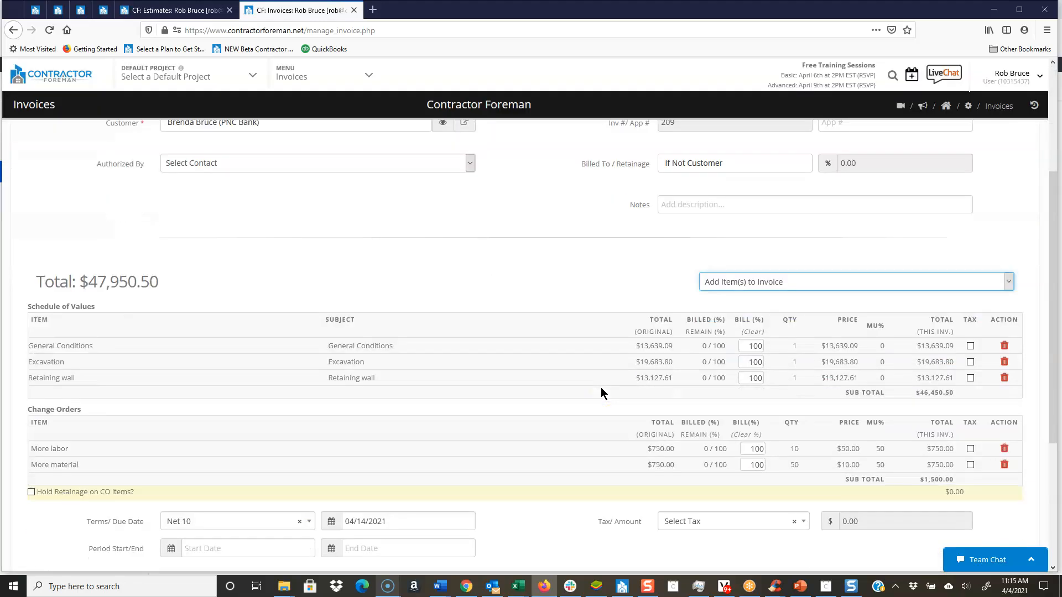
left_click(747, 345)
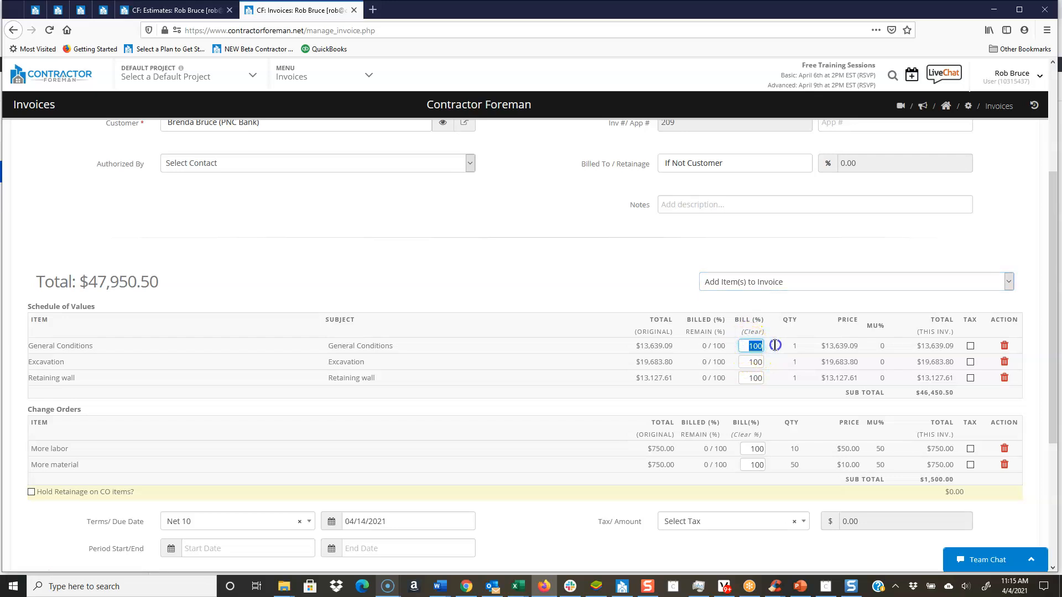
left_click(751, 363)
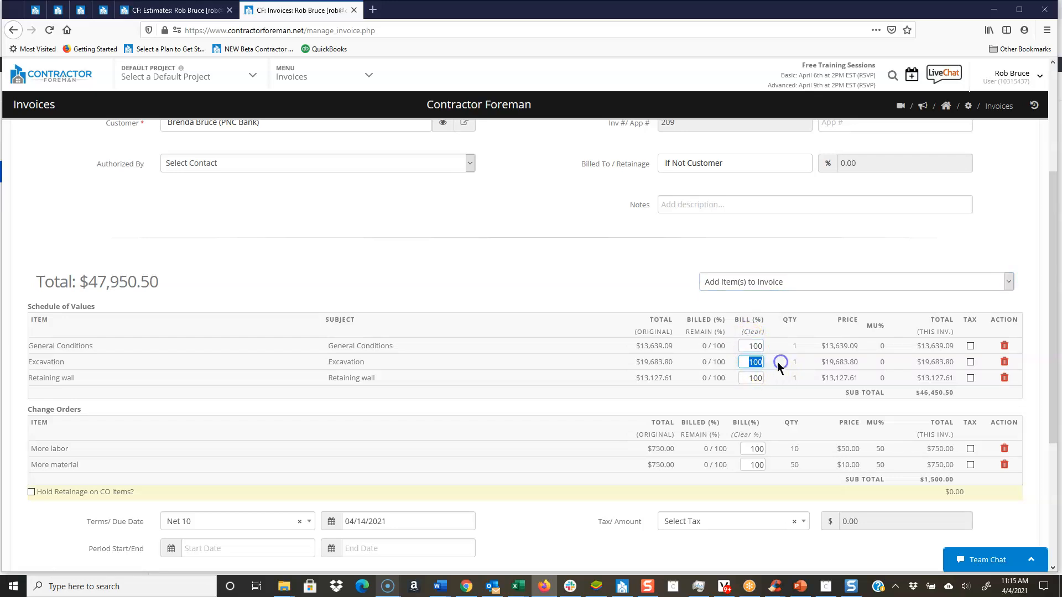
left_click(750, 347)
type("25")
left_click(756, 362)
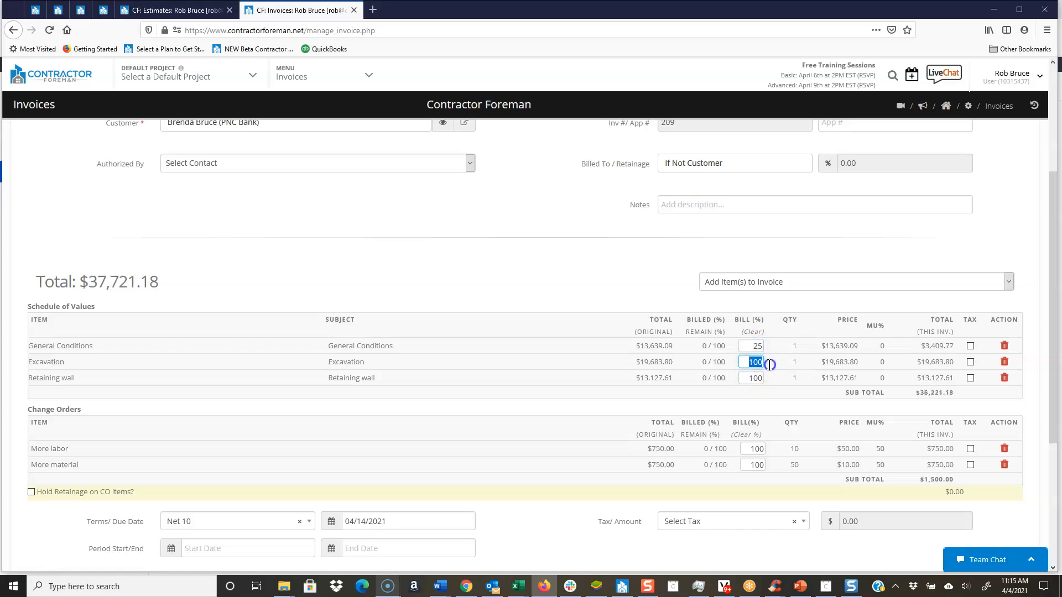
type("25")
left_click(766, 378)
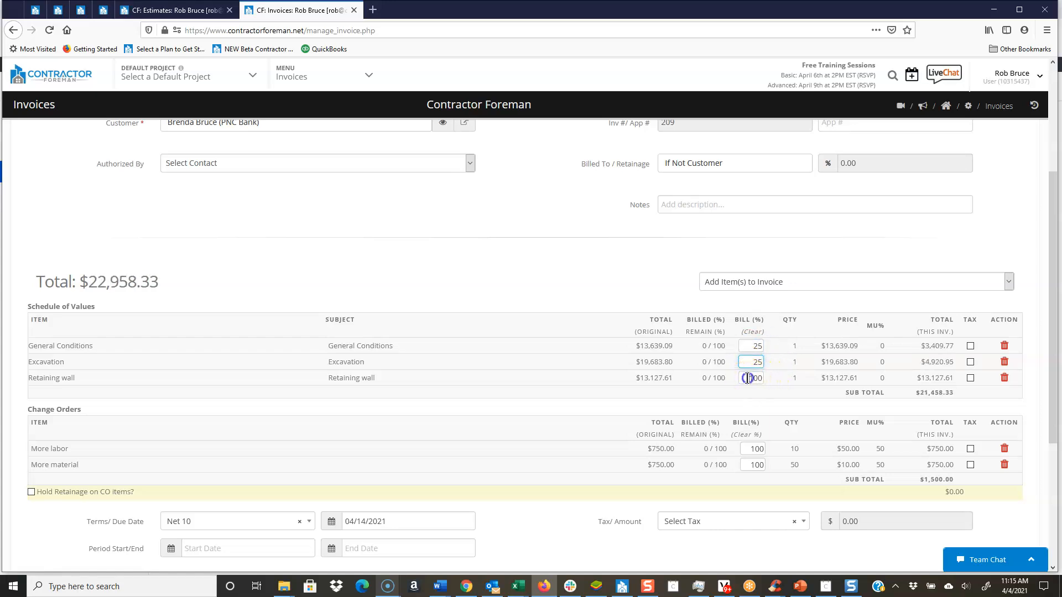
type("25")
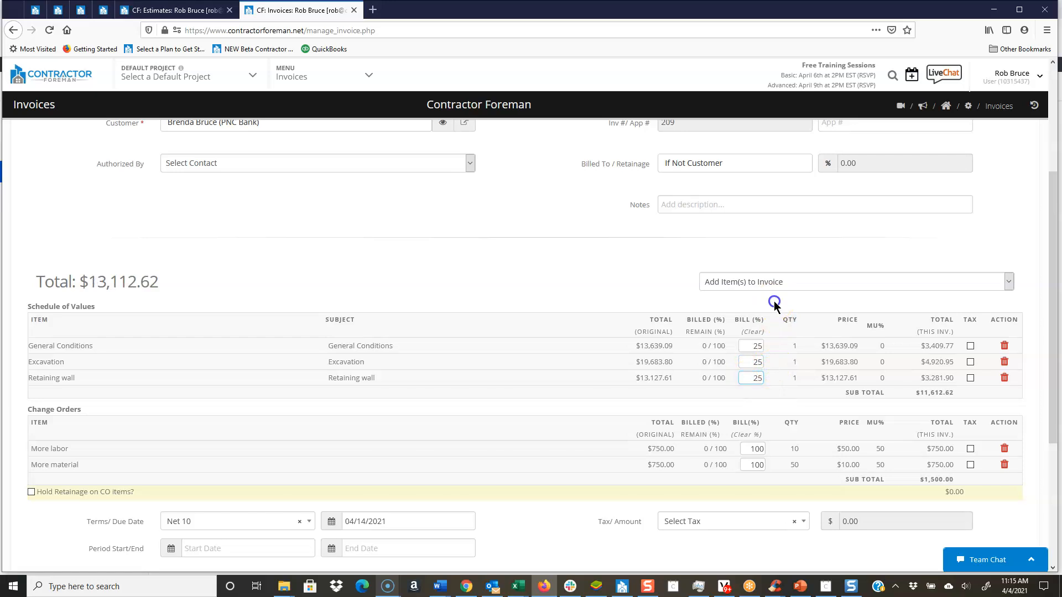
Step: Clear the billing percentages of all Schedule of Values items on the invoice, leaving the change order items alone
left_click(757, 334)
left_click_drag(713, 387, 725, 363)
left_click(741, 347)
left_click(751, 333)
Step: Re-enter 25 as the billing percentage for General Conditions, Excavation and Retaining wall
left_click(752, 346)
type("25")
left_click(758, 361)
type("25")
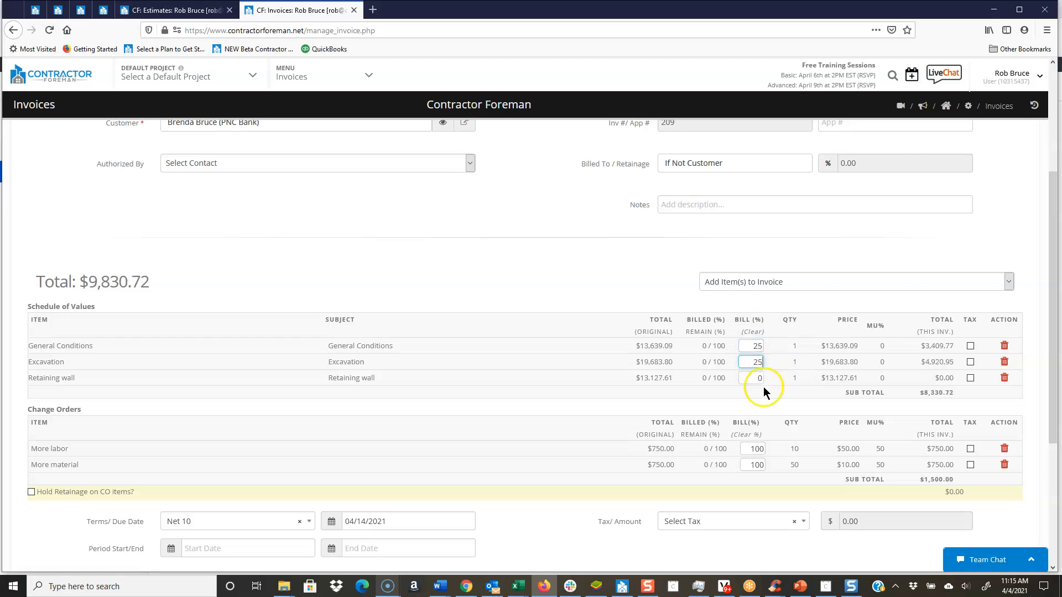
left_click(761, 379)
type("25")
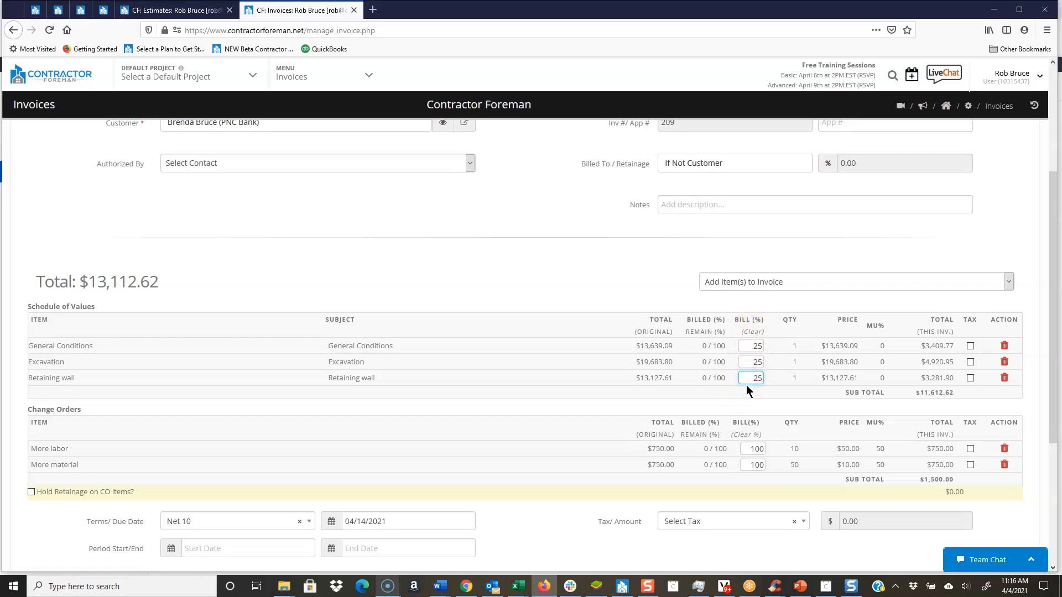
scroll(746, 384, "up", 3)
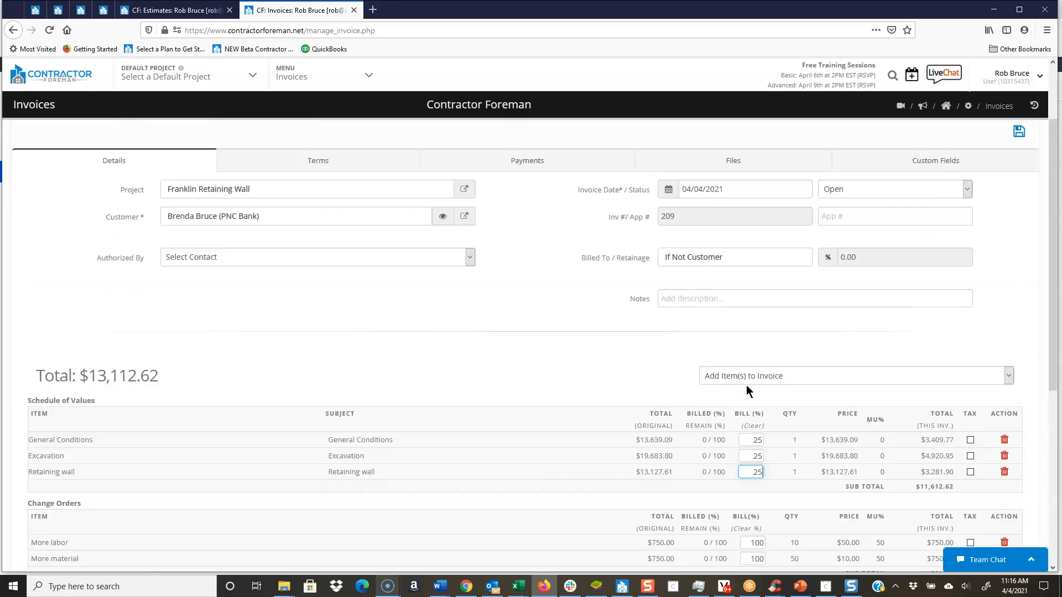